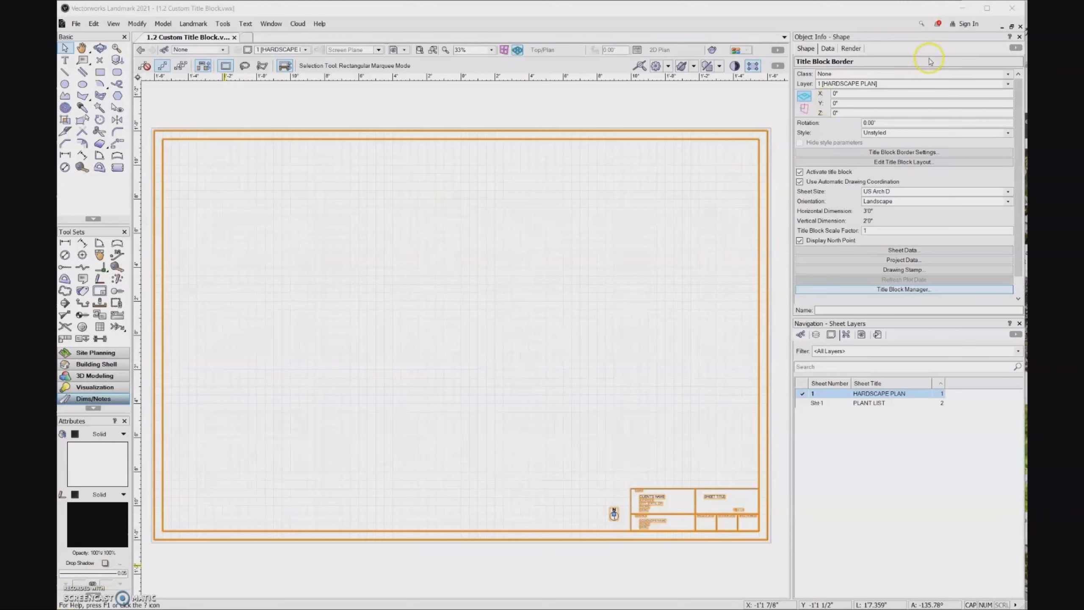
In the Title Block Manager's Project Data, bring up Manage Project Data and its all-title-blocks notice
{"action": "left_click", "coordinate": [950, 292]}
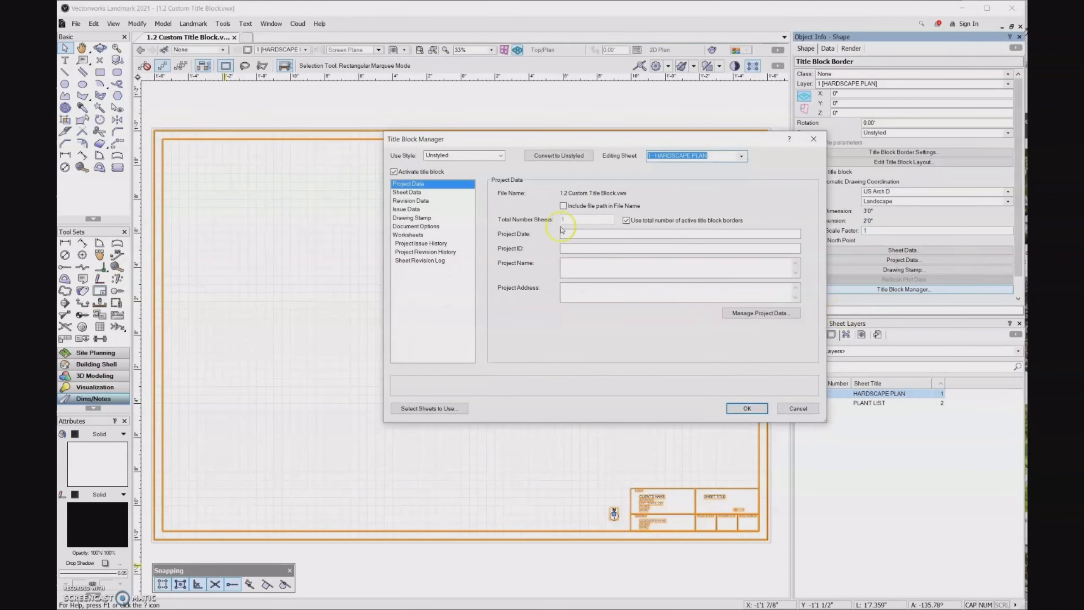
{"action": "left_click", "coordinate": [445, 187]}
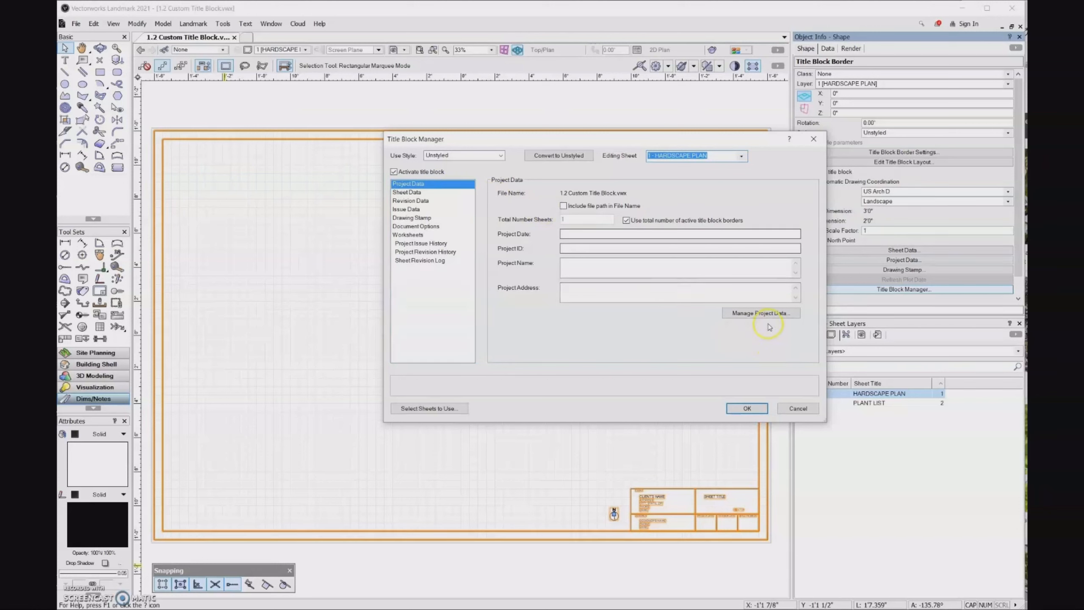
{"action": "left_click", "coordinate": [788, 314]}
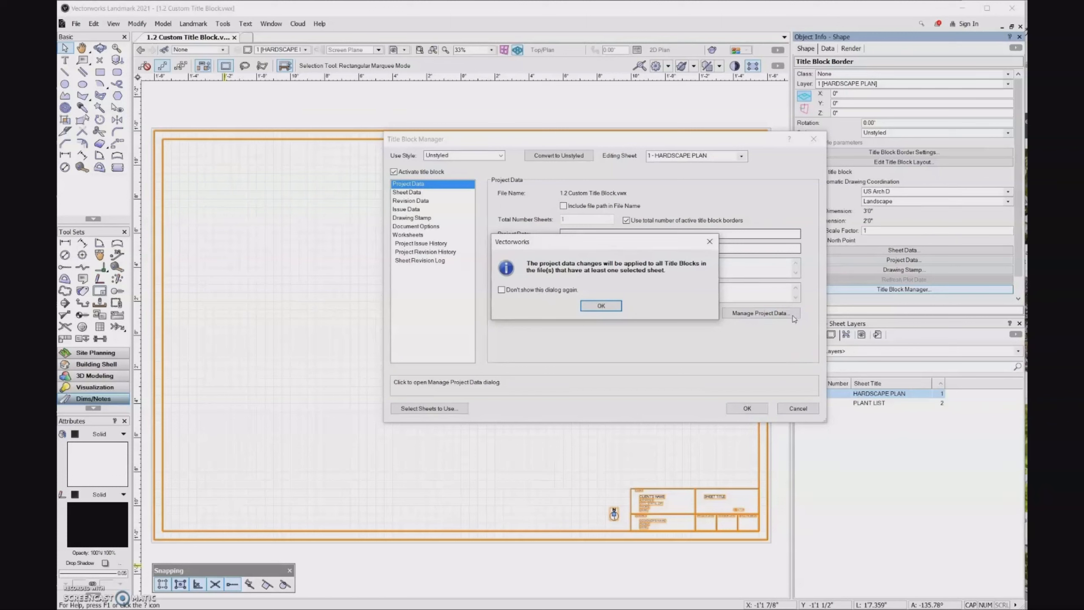
Accept the notice and hide the Project ID, Project Name and Project Address fields
{"action": "left_click", "coordinate": [619, 308]}
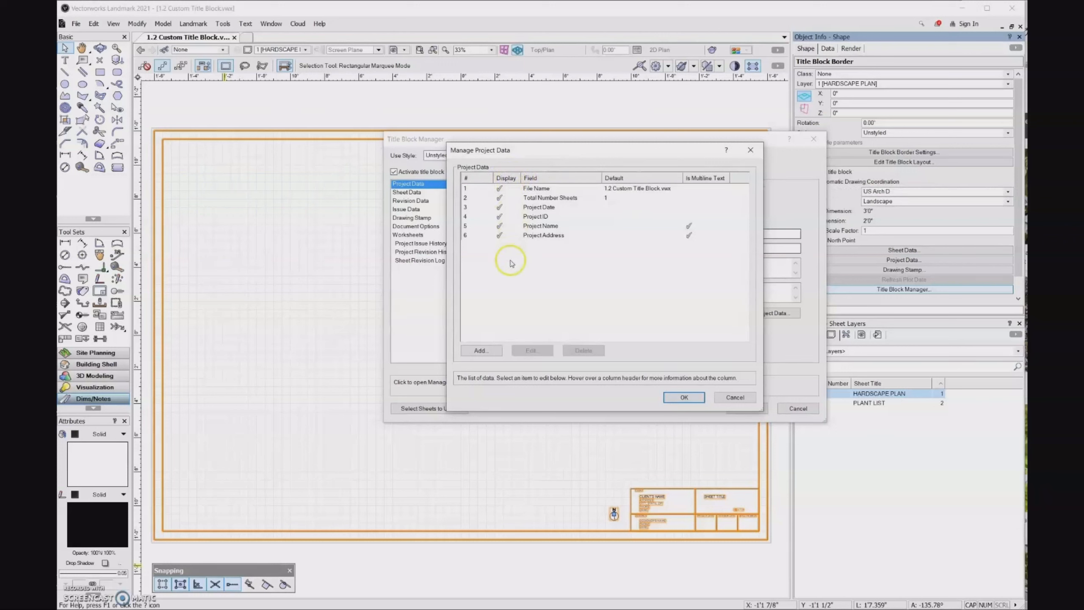
{"action": "left_click", "coordinate": [499, 217]}
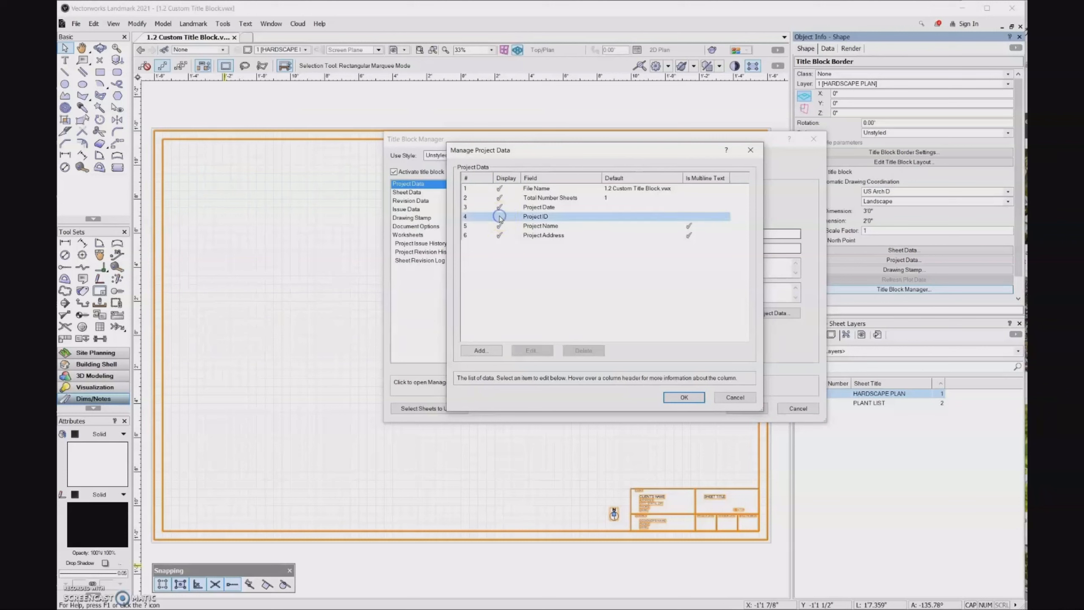
{"action": "left_click", "coordinate": [499, 226]}
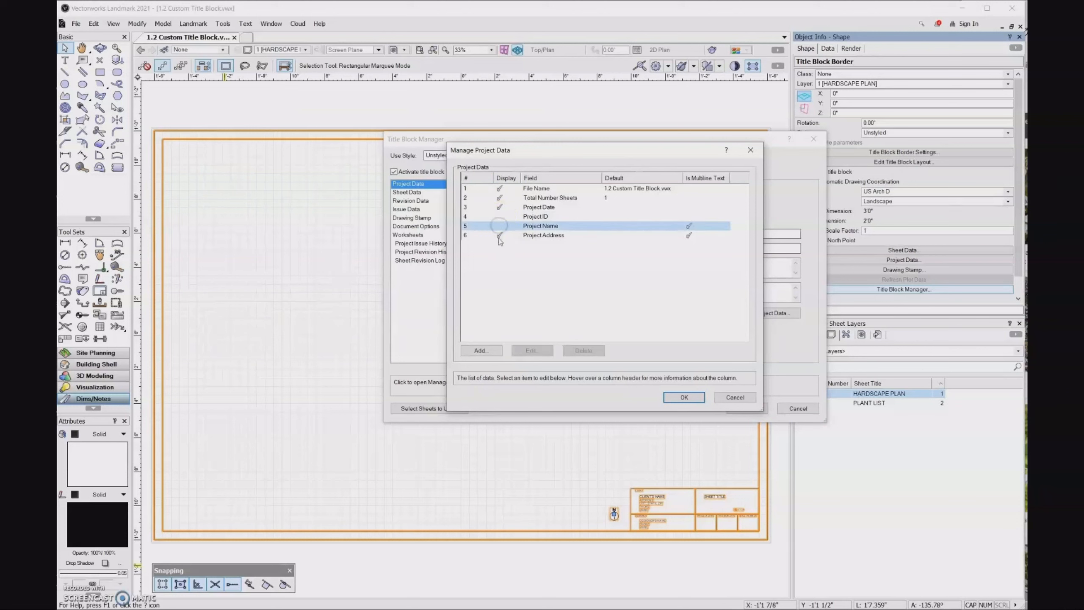
{"action": "left_click", "coordinate": [500, 235]}
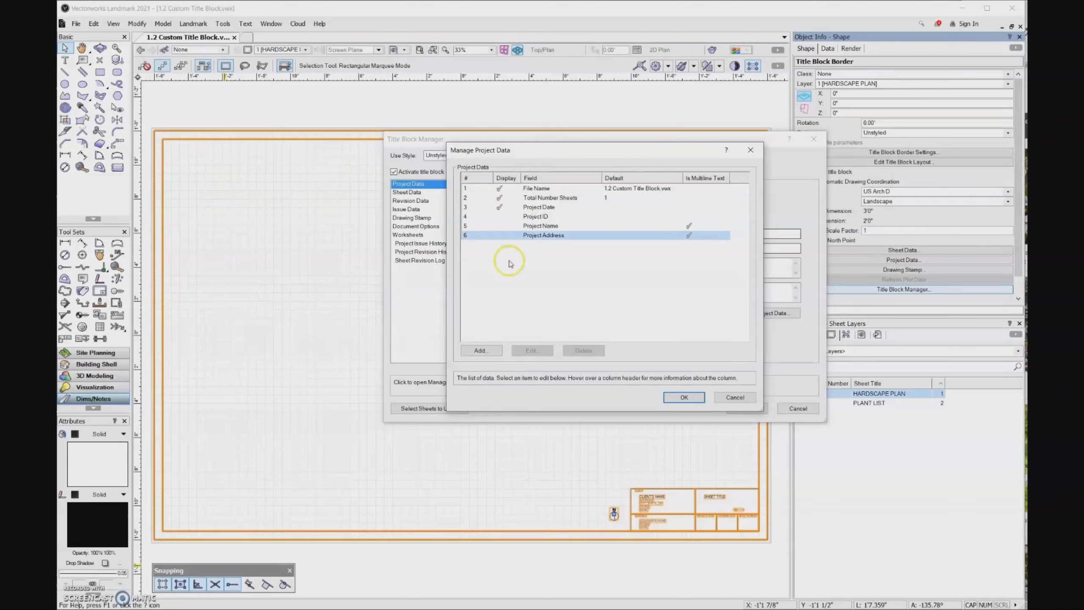
Add a CLIENT project data field with default value CLIENT
{"action": "left_click", "coordinate": [487, 350]}
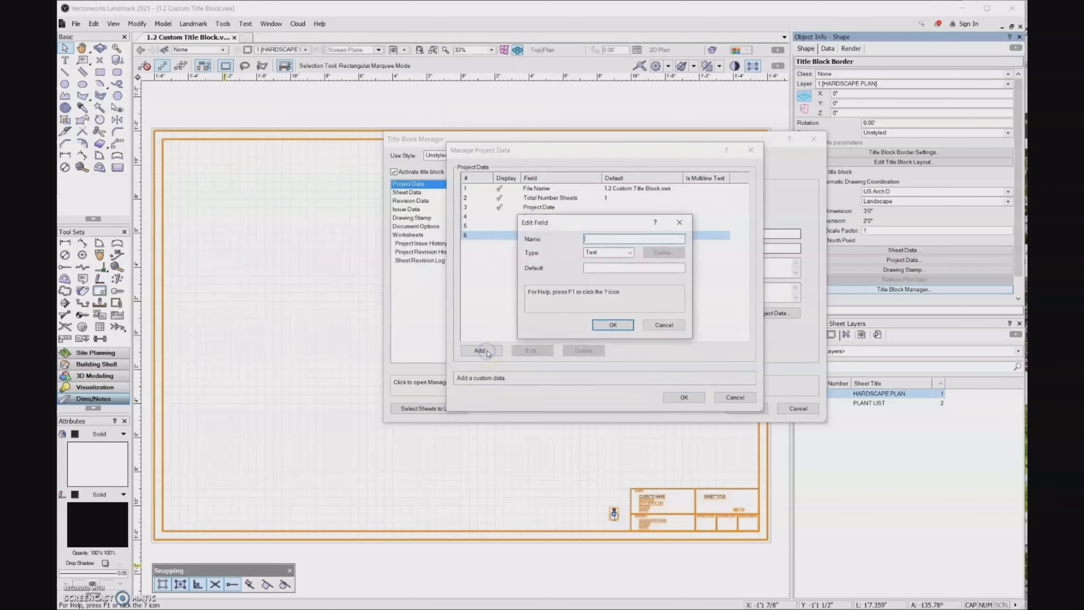
{"action": "type", "text": "CLIENT"}
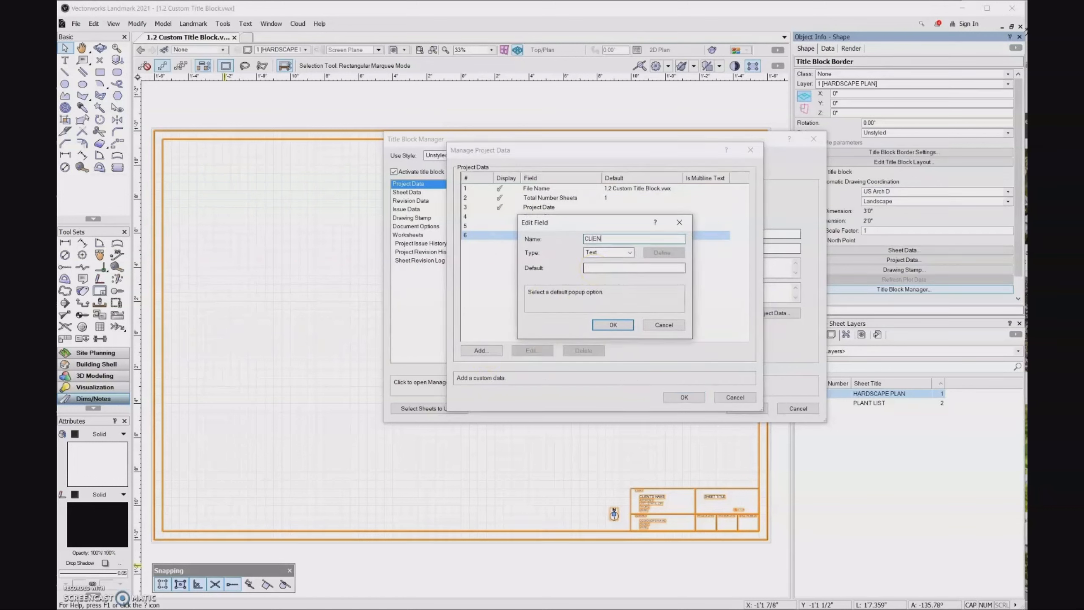
{"action": "left_click", "coordinate": [611, 268]}
{"action": "type", "text": "CLIENT"}
{"action": "left_click", "coordinate": [612, 324]}
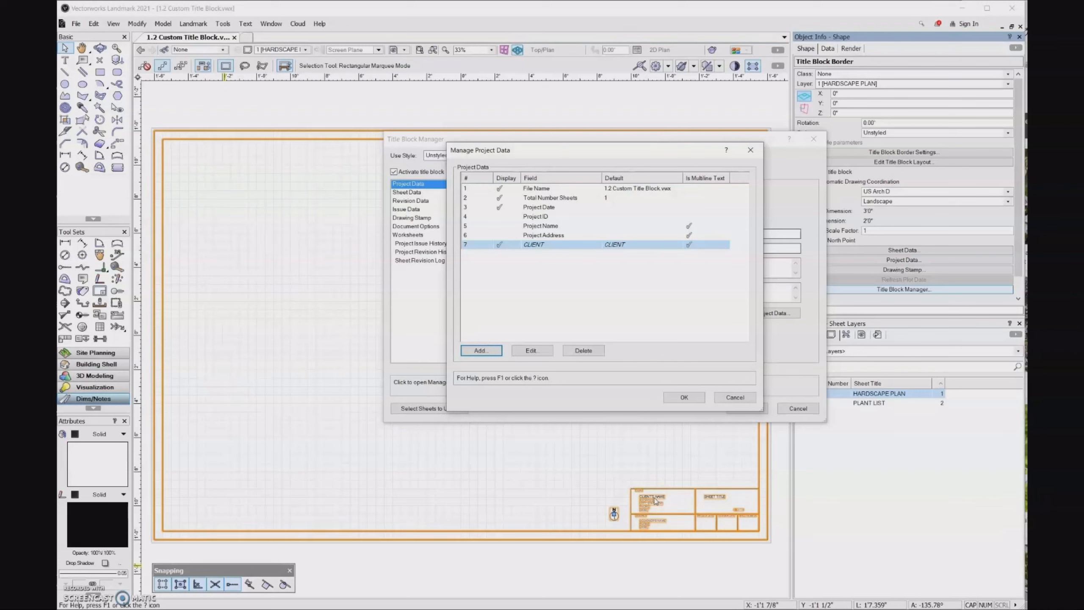
Add a CLIENT ADDRESS field with default value ADDRESS
{"action": "left_click", "coordinate": [479, 350]}
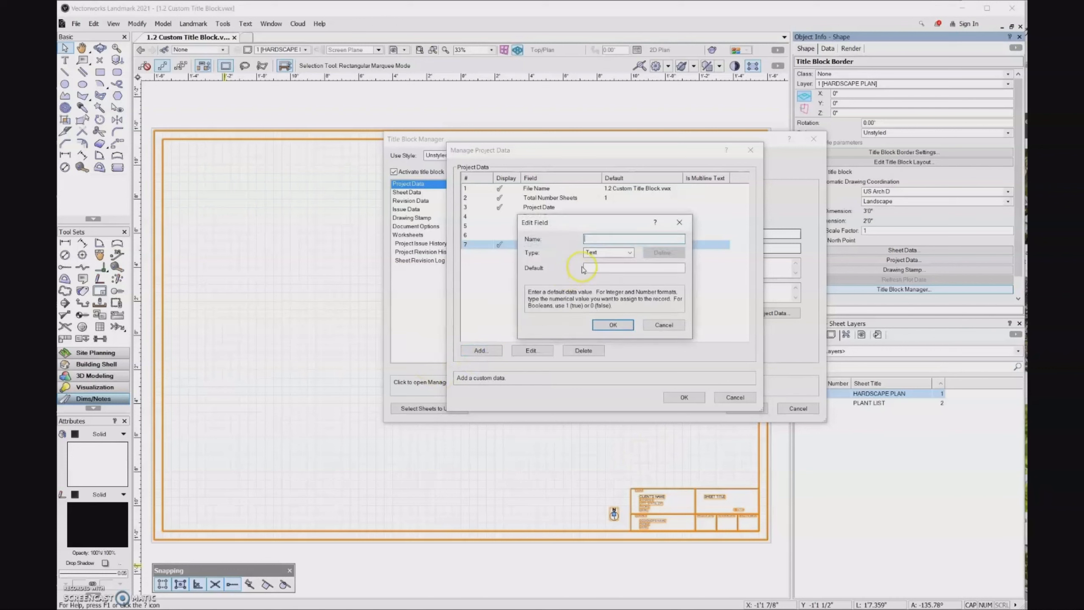
{"action": "type", "text": "CLIENT A"}
{"action": "type", "text": "CDRESS"}
{"action": "left_click", "coordinate": [596, 269]}
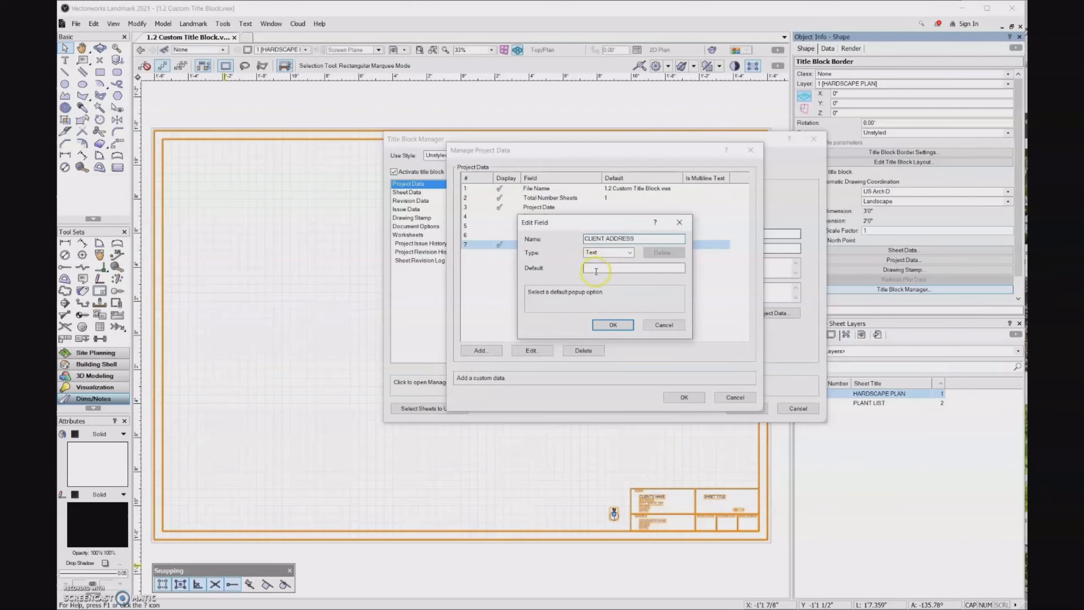
{"action": "key", "text": "ctrl+a"}
{"action": "left_click", "coordinate": [626, 267]}
{"action": "type", "text": "ADDRESS"}
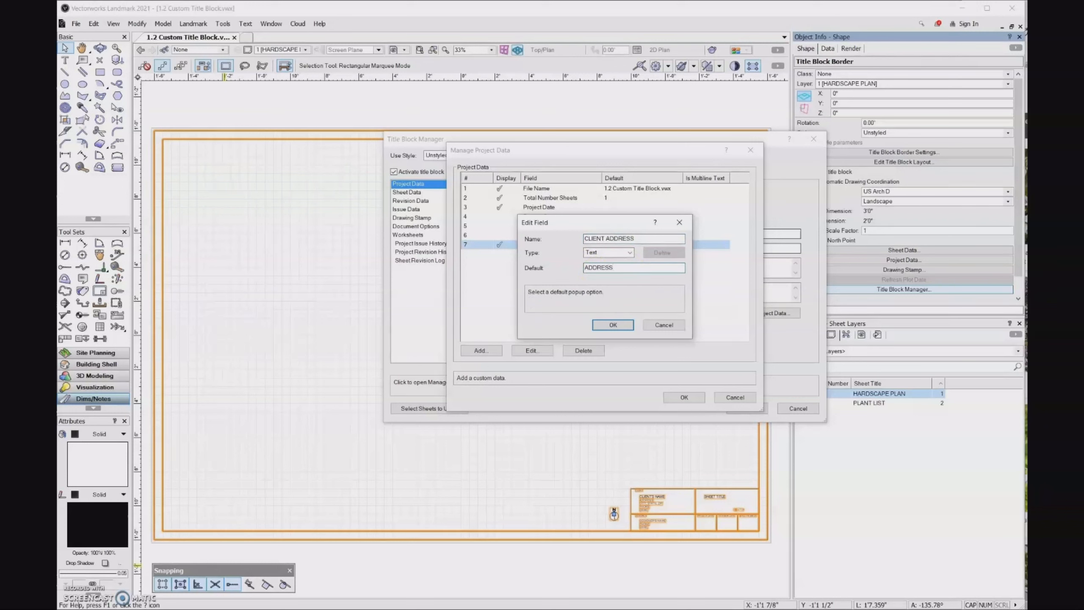
{"action": "left_click", "coordinate": [612, 325]}
Add a 'CITY, STATE, ZIP' field using the same text as its default
{"action": "left_click", "coordinate": [489, 351]}
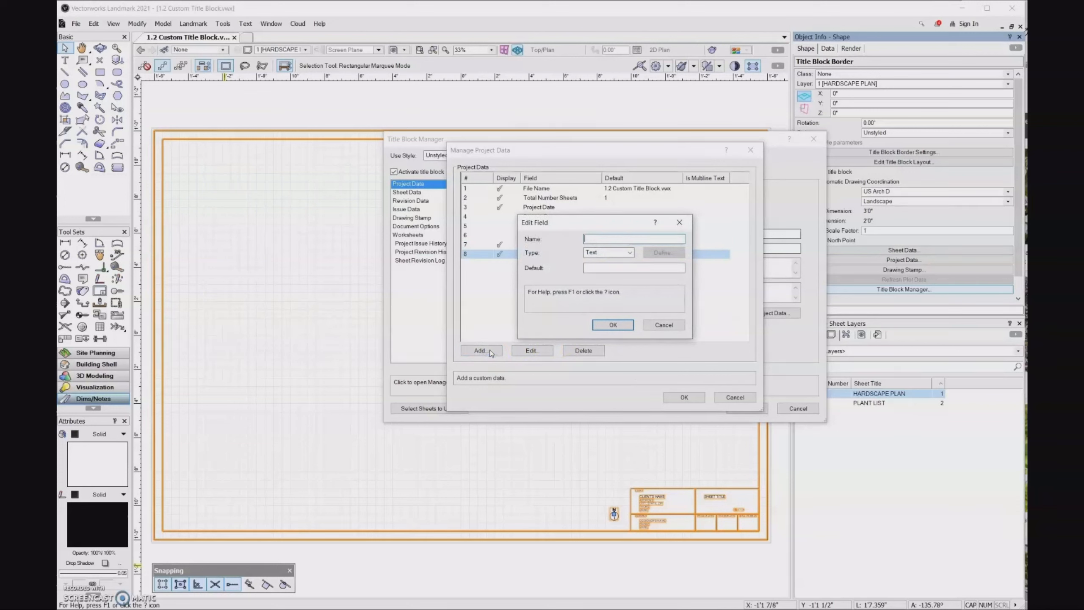
{"action": "type", "text": "CITY, STATE, ZIP"}
{"action": "left_click", "coordinate": [614, 267]}
{"action": "type", "text": "CITY, STATE, ZIP"}
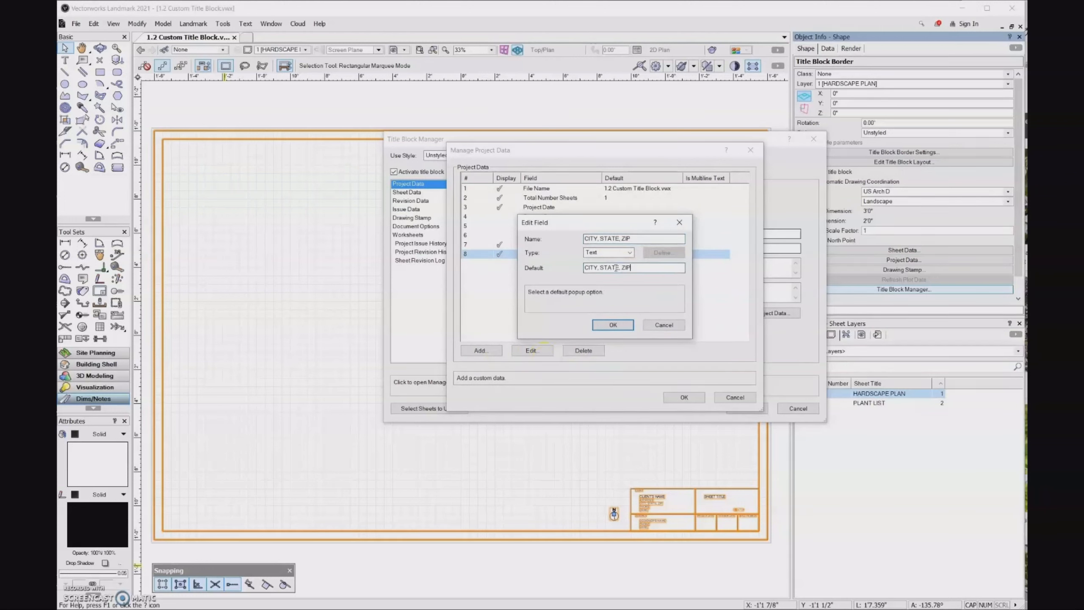
{"action": "left_click", "coordinate": [614, 325]}
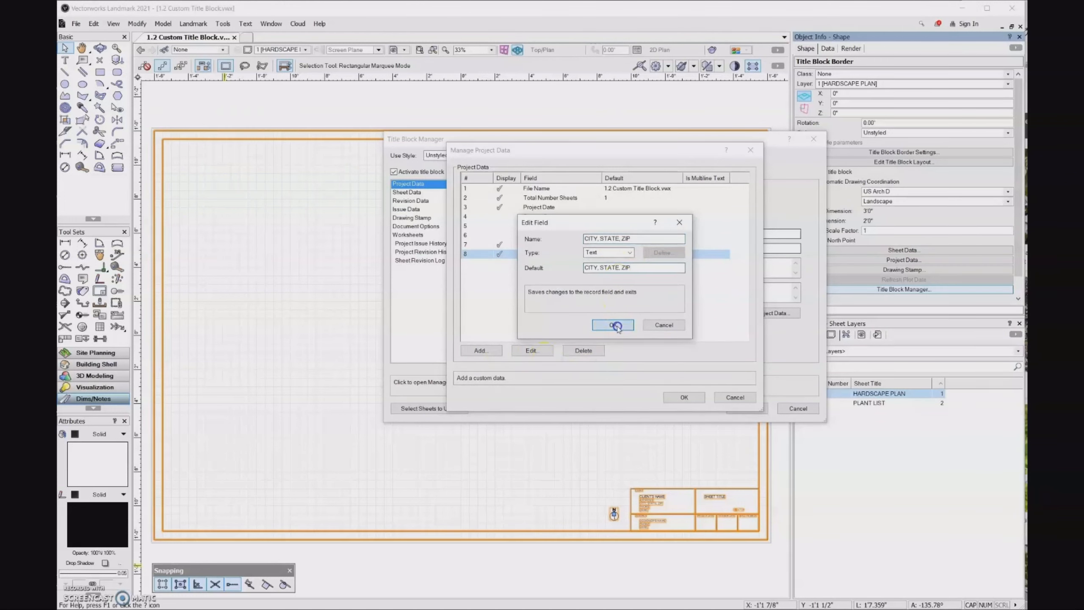
Add a CLIENT PHONE field with default value PHONE
{"action": "left_click", "coordinate": [480, 350]}
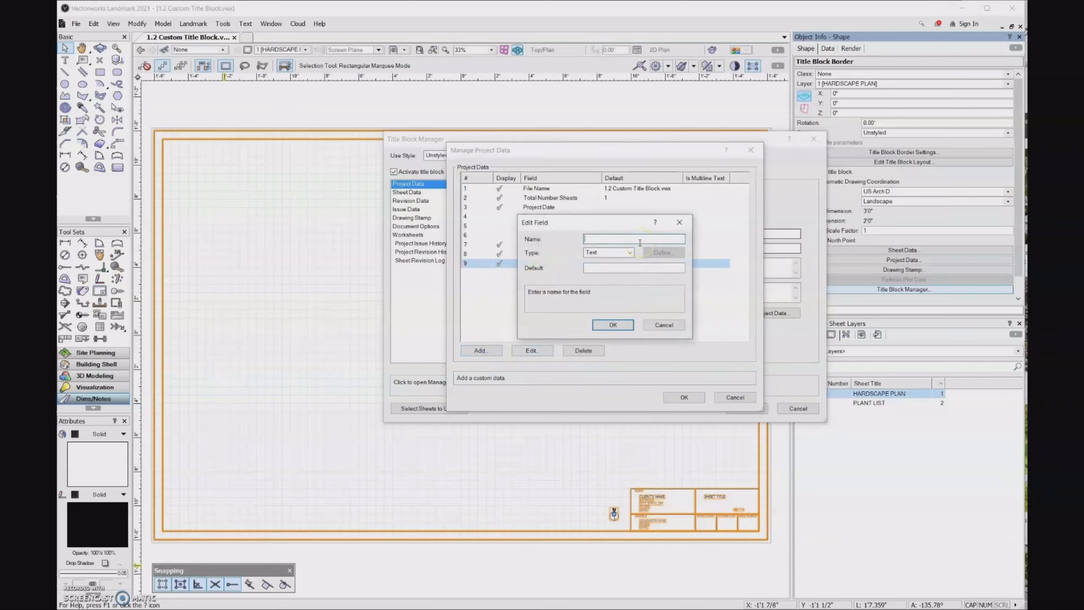
{"action": "type", "text": "CLIENT PHONE"}
{"action": "key", "text": "Tab"}
{"action": "type", "text": "PHON"}
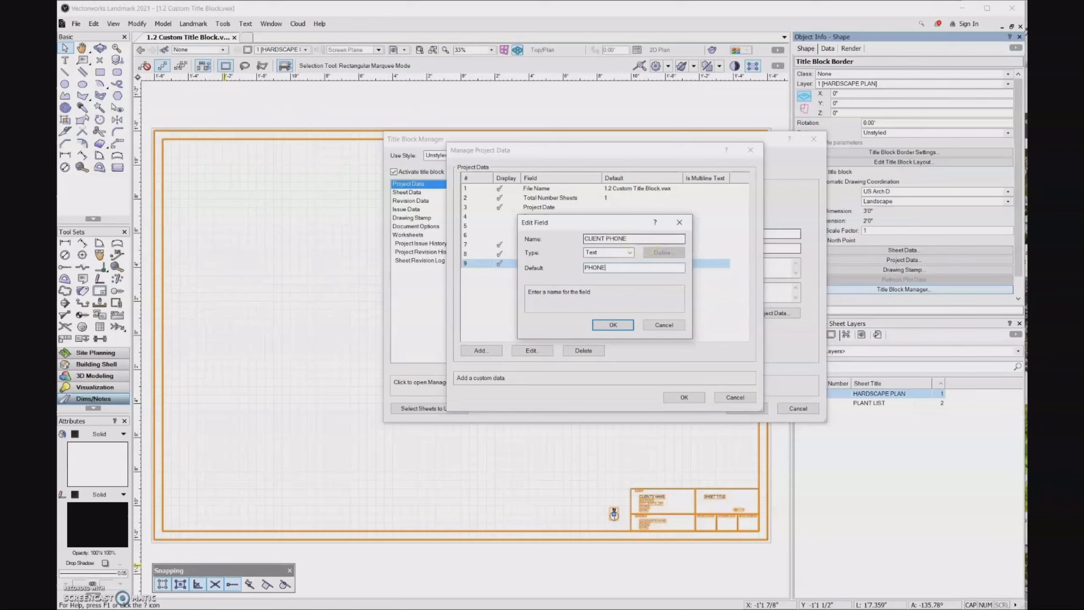
{"action": "left_click", "coordinate": [612, 325]}
Add a CLIENT EMAIL field with default EMAIL and confirm the project data changes
{"action": "left_click", "coordinate": [476, 350]}
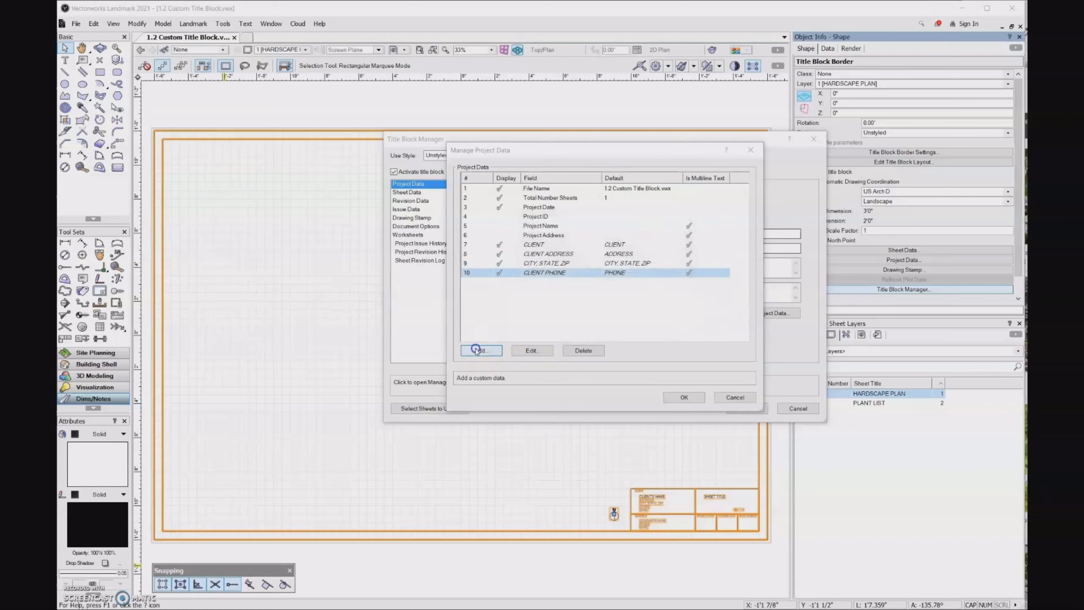
{"action": "type", "text": "CLI"}
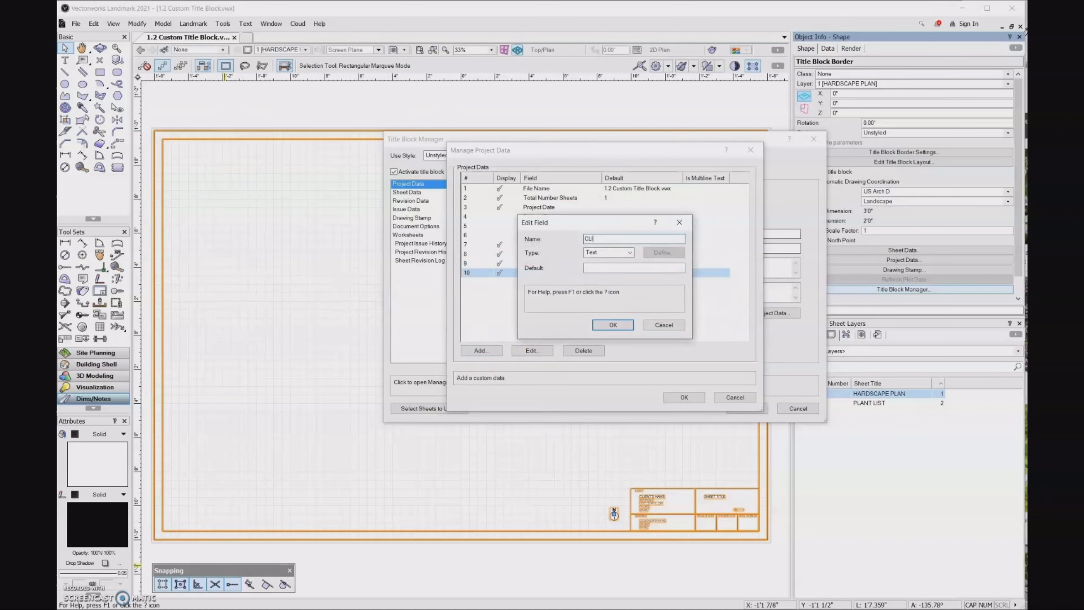
{"action": "type", "text": "ENT EMAIL"}
{"action": "left_click", "coordinate": [618, 267]}
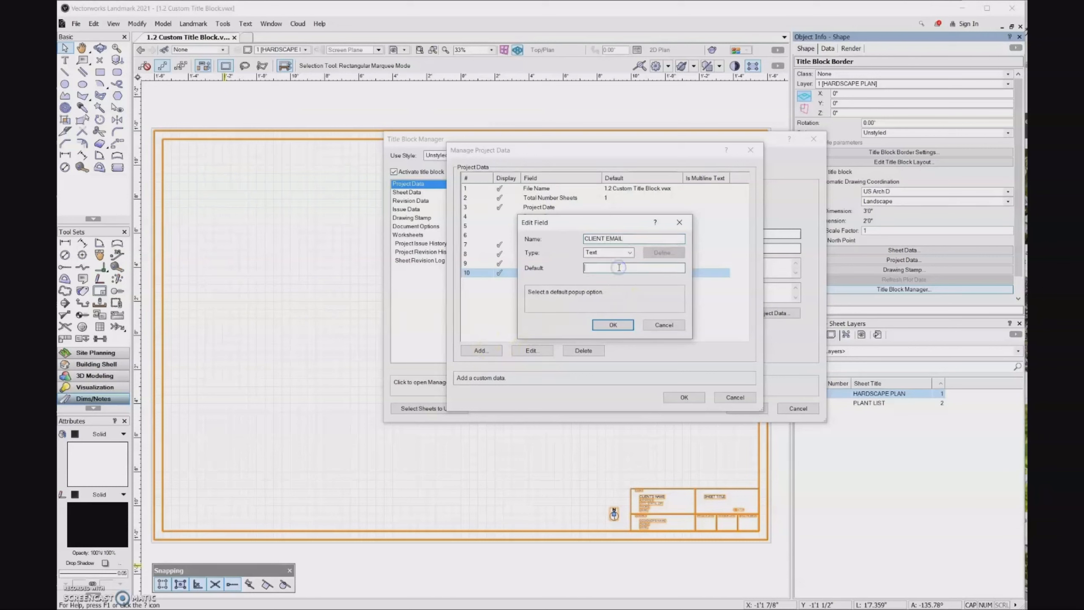
{"action": "type", "text": "EMAIL"}
{"action": "left_click", "coordinate": [612, 325]}
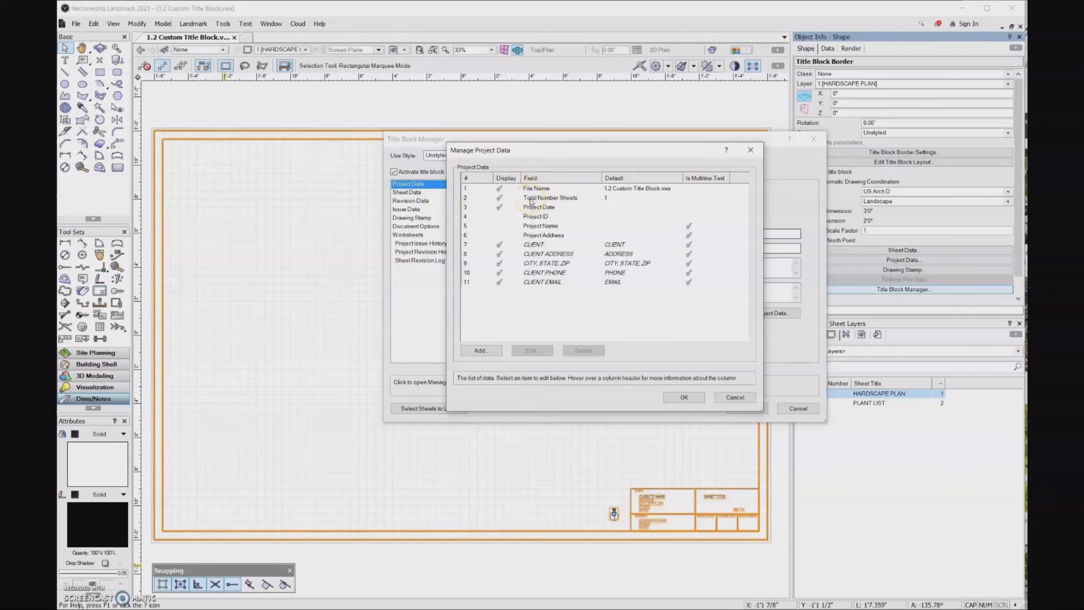
{"action": "left_click", "coordinate": [694, 400]}
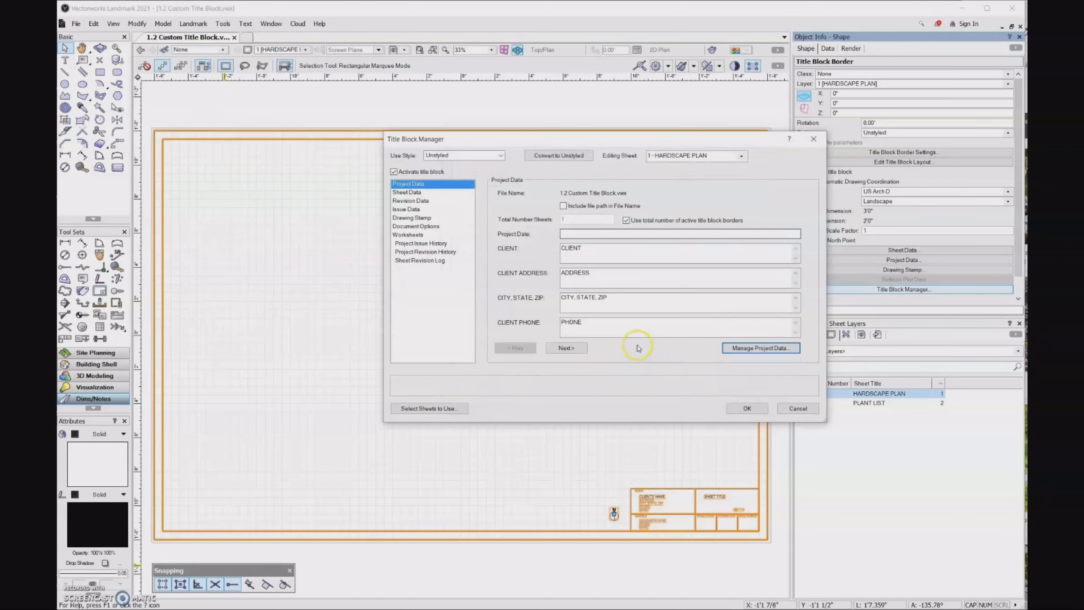
In Sheet Data, change the HARDSCAPE PLAN sheet's scale value to 8 and close the manager
{"action": "left_click", "coordinate": [428, 194]}
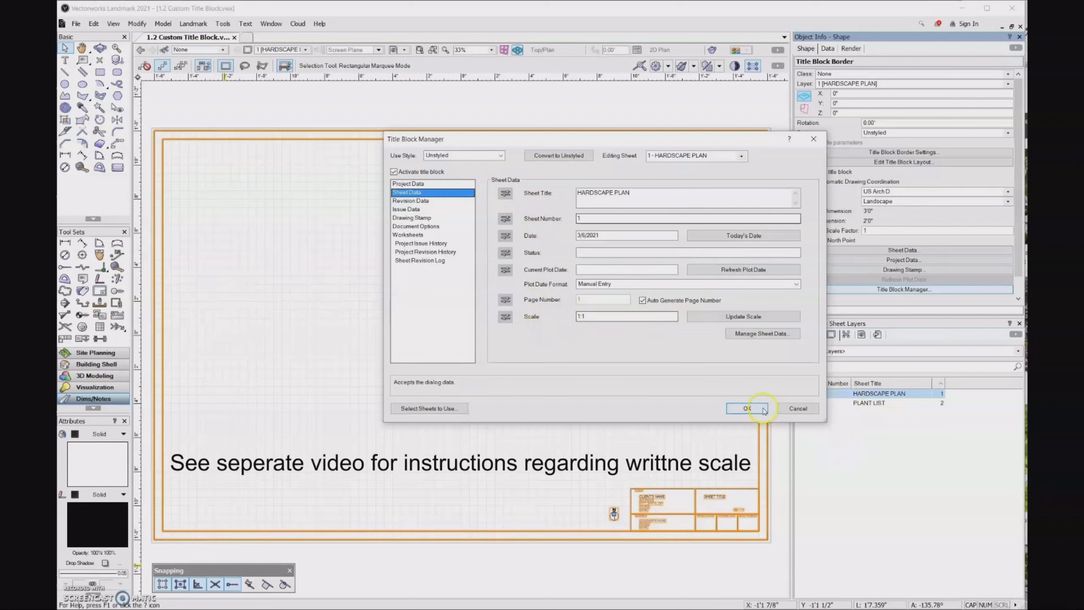
{"action": "double_click", "coordinate": [585, 316]}
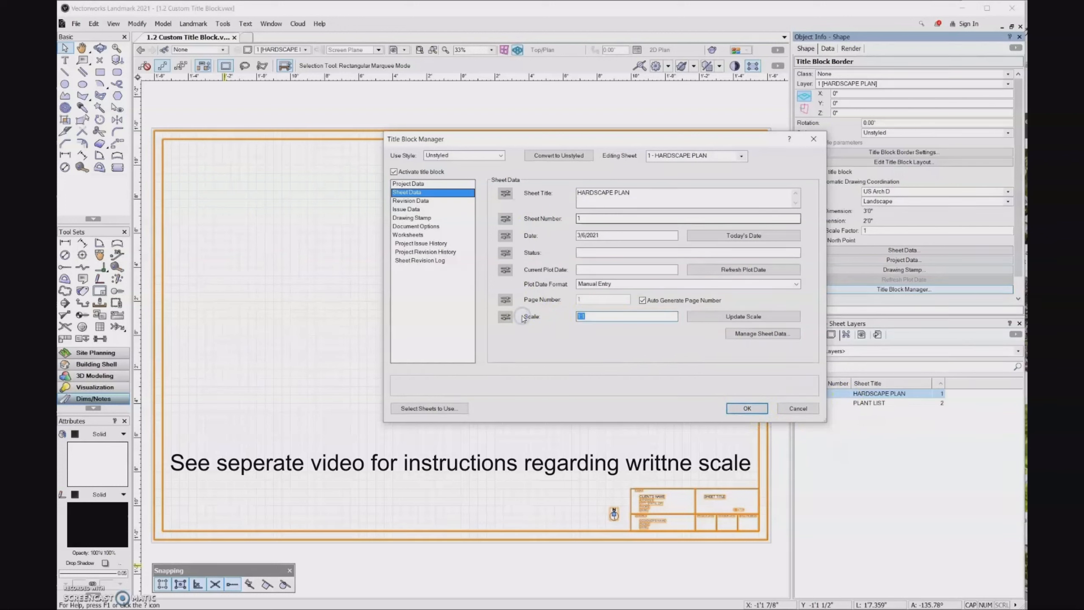
{"action": "type", "text": "8"}
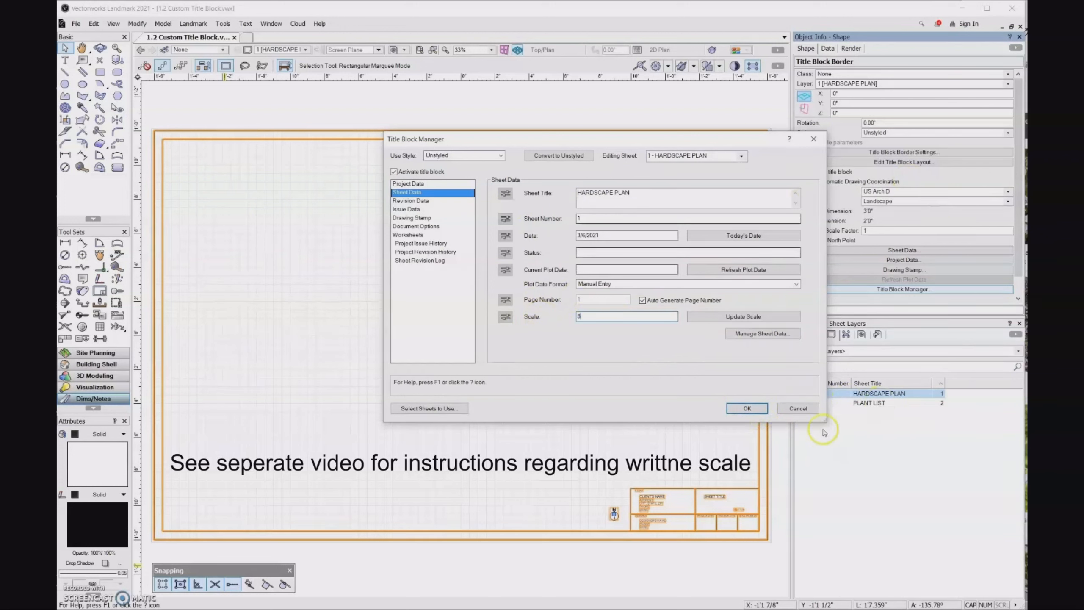
{"action": "left_click", "coordinate": [746, 408]}
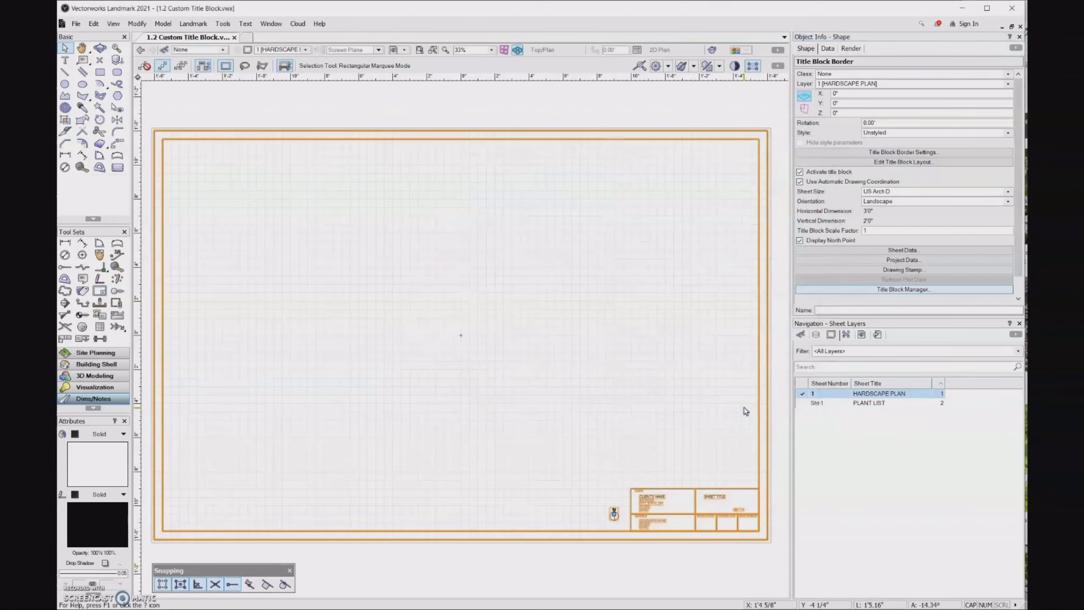
Enter Edit Title Block Layout mode from the Object Info palette
{"action": "left_click", "coordinate": [290, 570]}
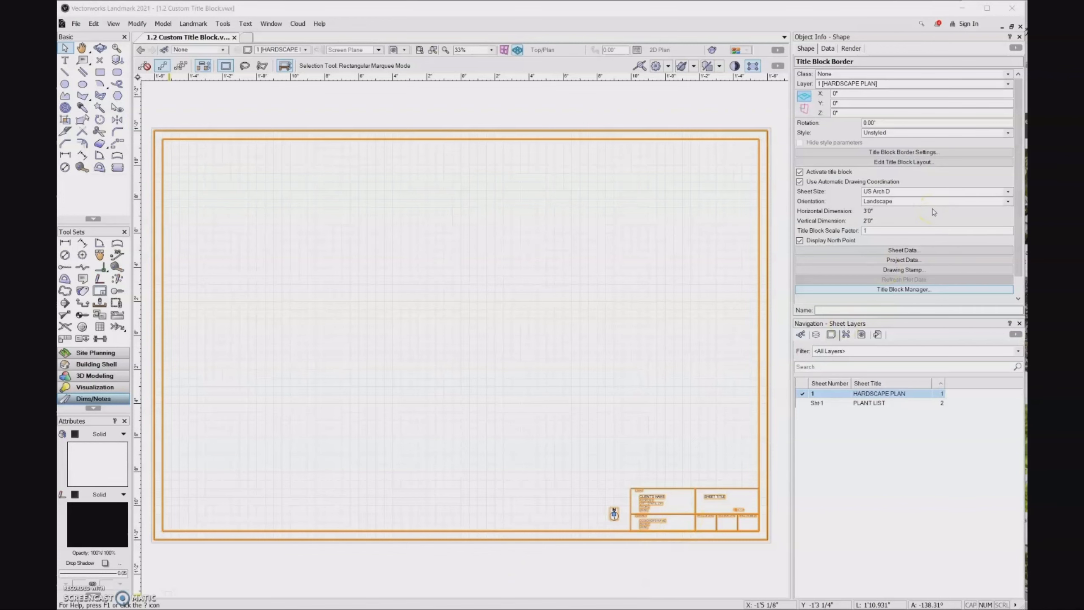
{"action": "left_click", "coordinate": [944, 163]}
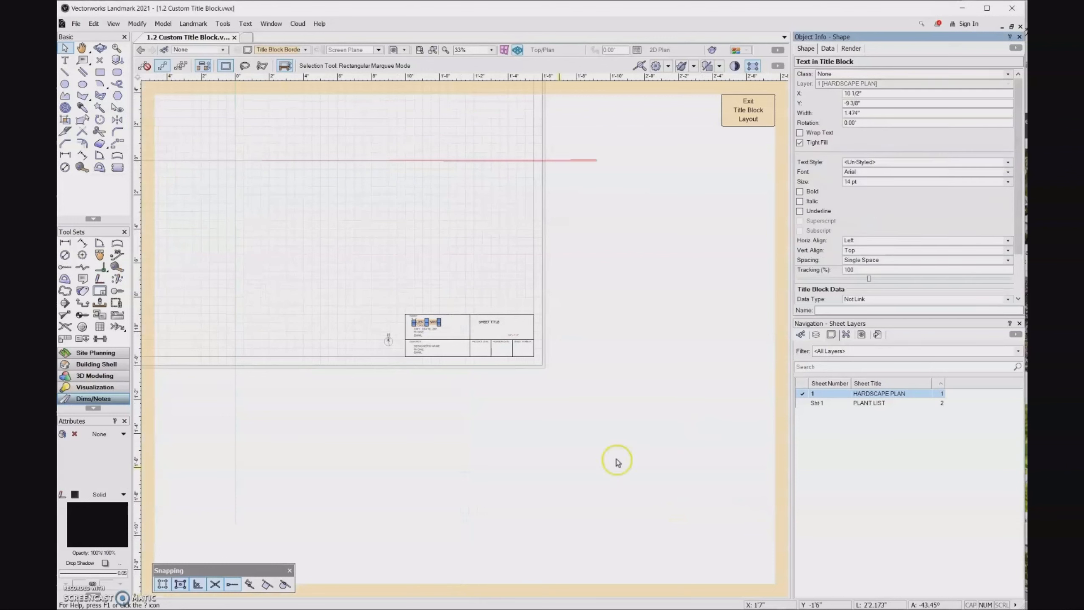
Link the CLIENT'S NAME text line to the Project Data CLIENT field
{"action": "left_click", "coordinate": [431, 343]}
{"action": "scroll", "coordinate": [429, 342], "scroll_direction": "up", "scroll_amount": 5}
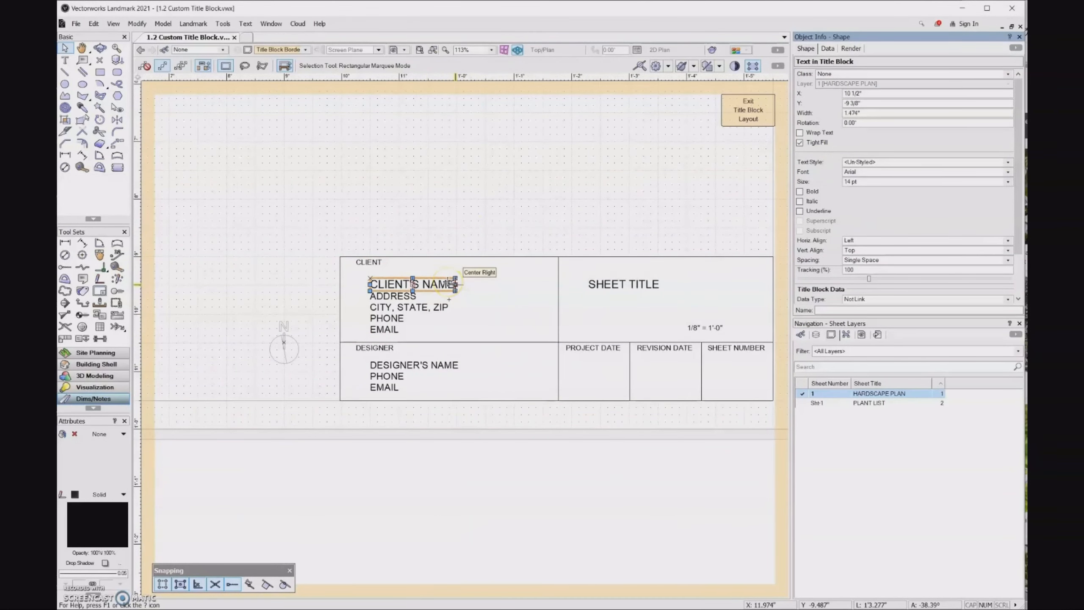
{"action": "left_click_drag", "start_coordinate": [1018, 109], "coordinate": [1023, 151]}
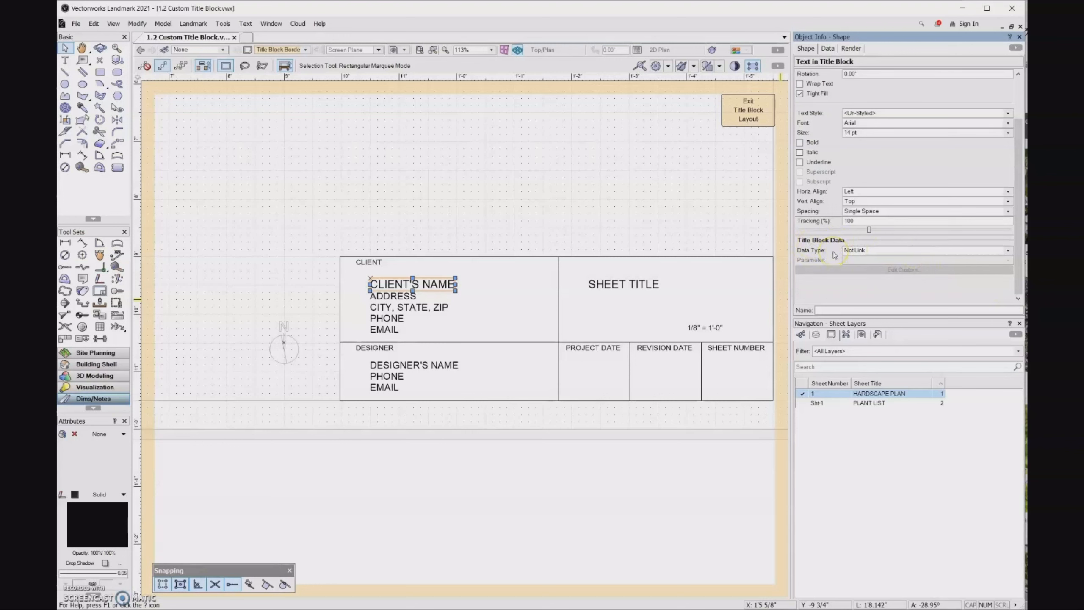
{"action": "left_click", "coordinate": [870, 251]}
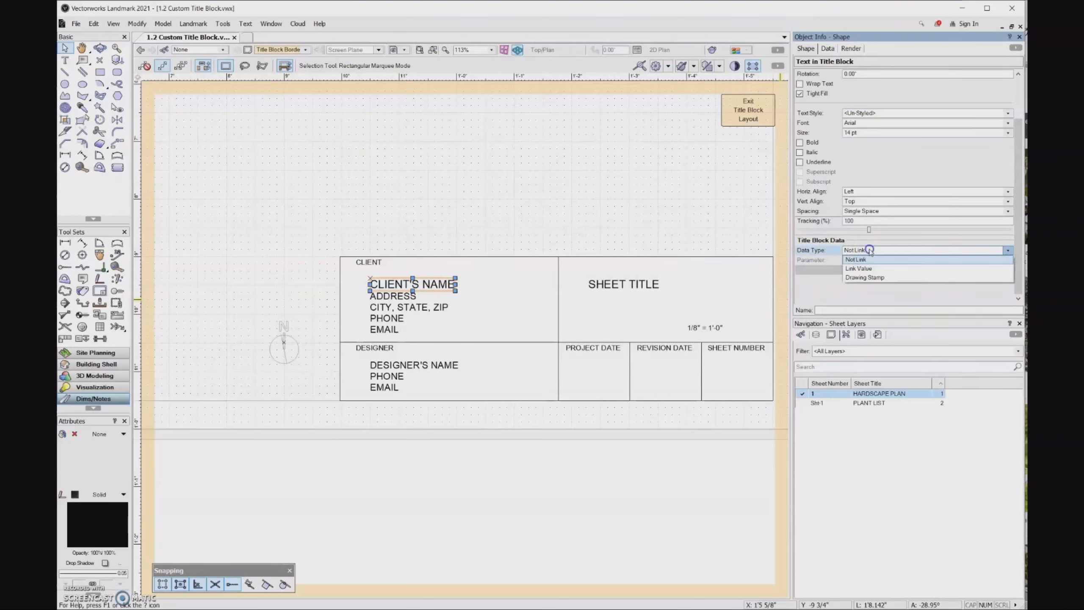
{"action": "left_click", "coordinate": [868, 268]}
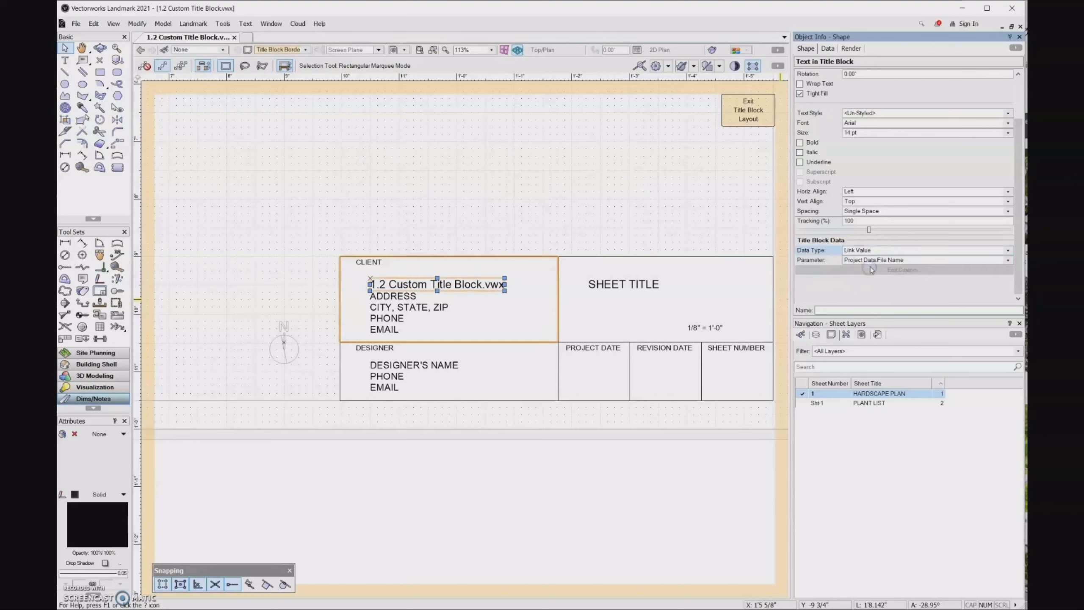
{"action": "left_click", "coordinate": [925, 261]}
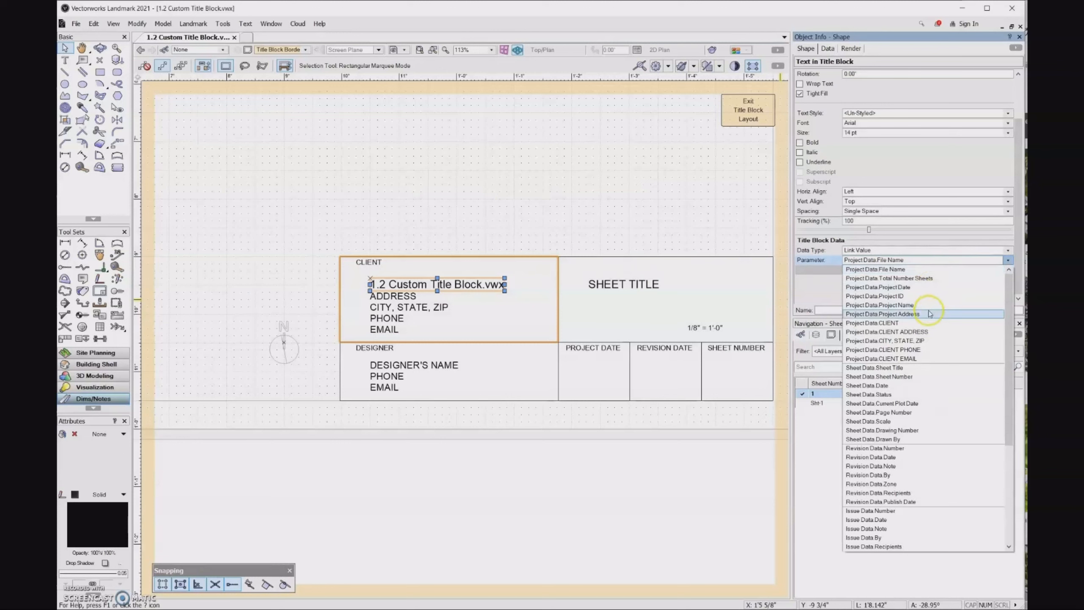
{"action": "left_click", "coordinate": [921, 323]}
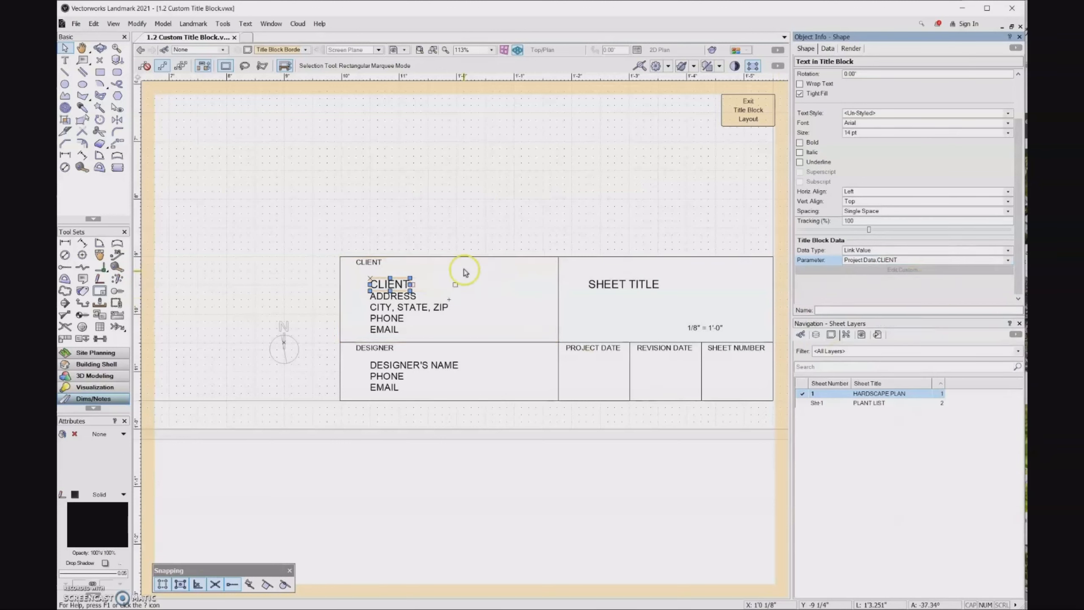
Link the ADDRESS and CITY, STATE, ZIP lines to the project's client address data
{"action": "left_click", "coordinate": [415, 295]}
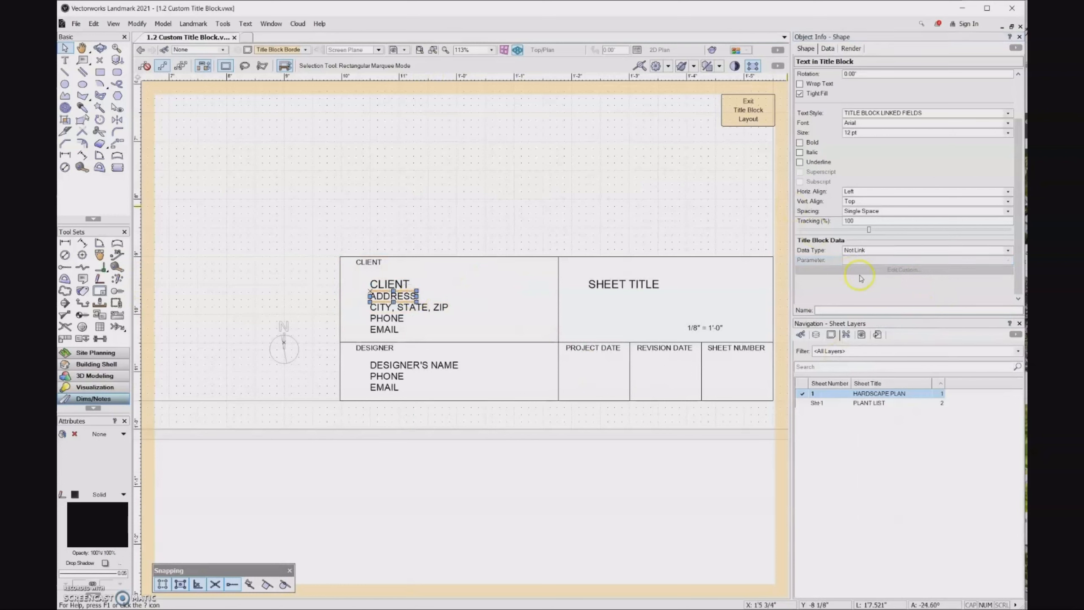
{"action": "left_click", "coordinate": [875, 250]}
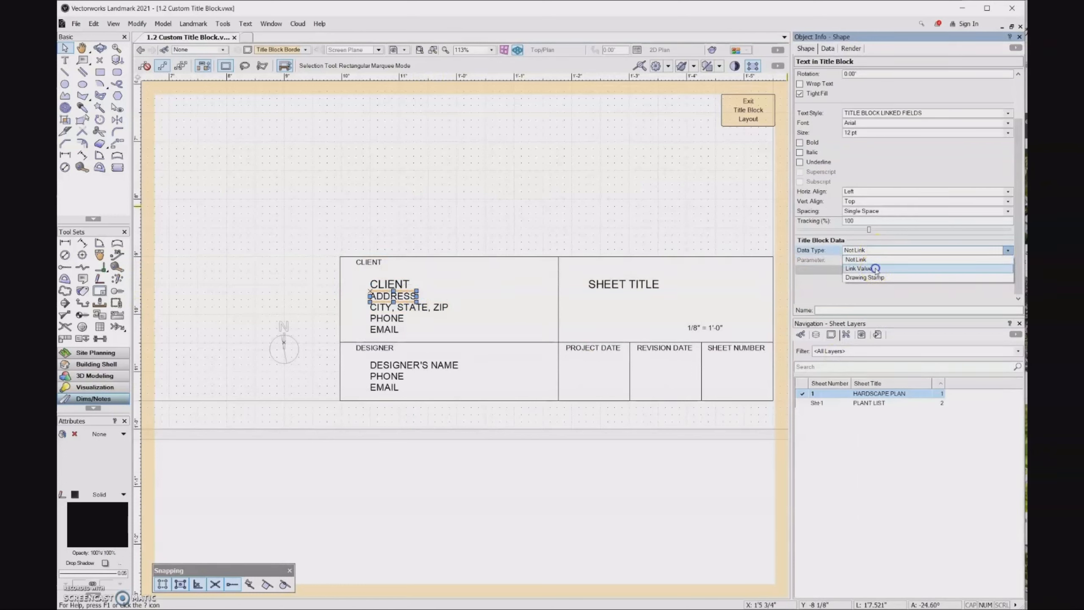
{"action": "left_click", "coordinate": [875, 269]}
{"action": "left_click", "coordinate": [877, 259]}
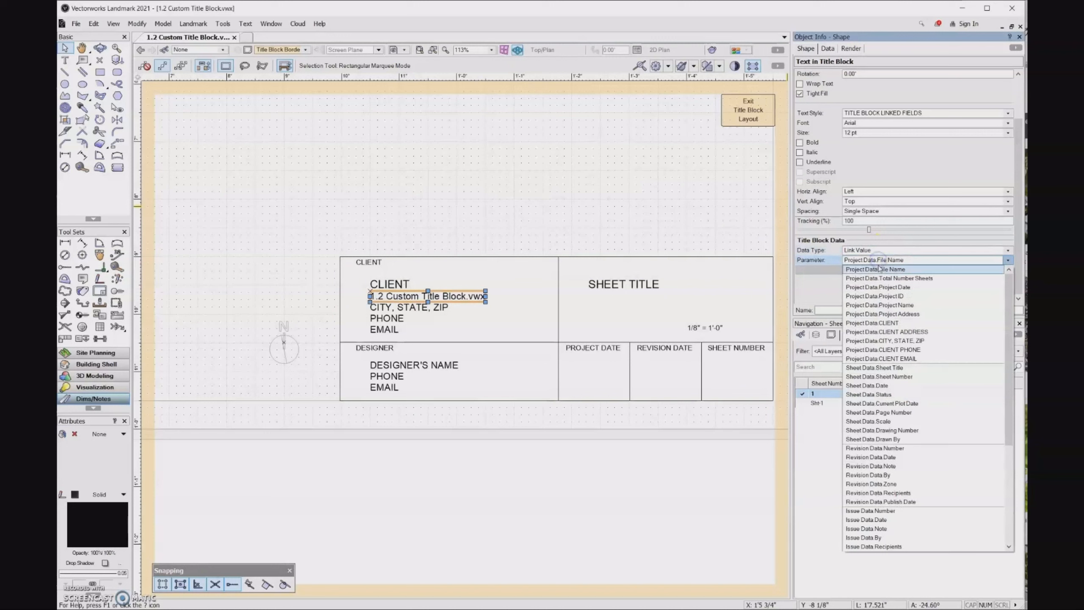
{"action": "left_click", "coordinate": [881, 332]}
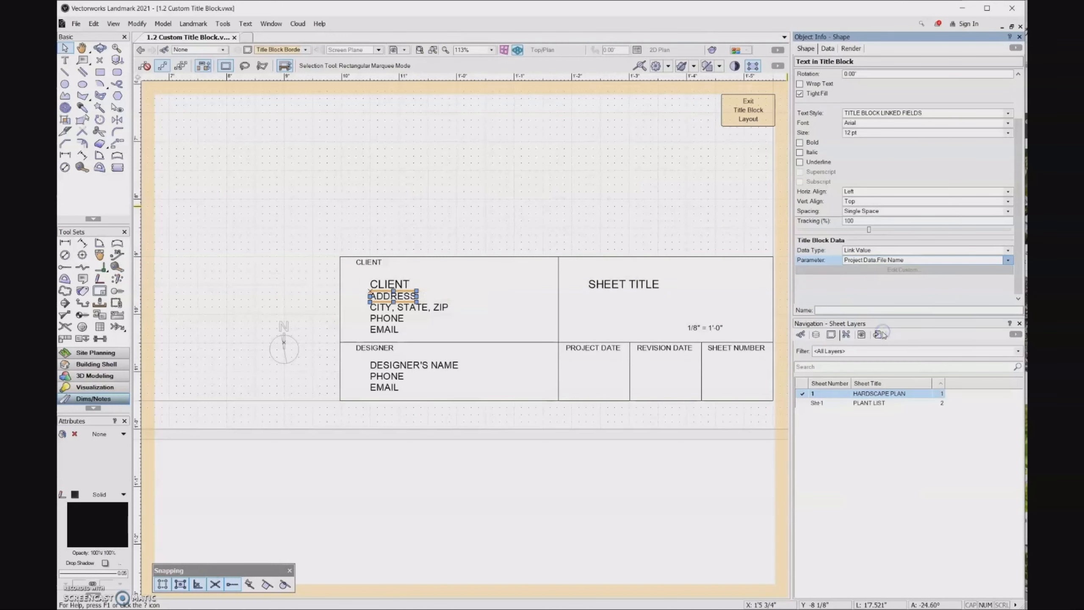
{"action": "left_click", "coordinate": [424, 307]}
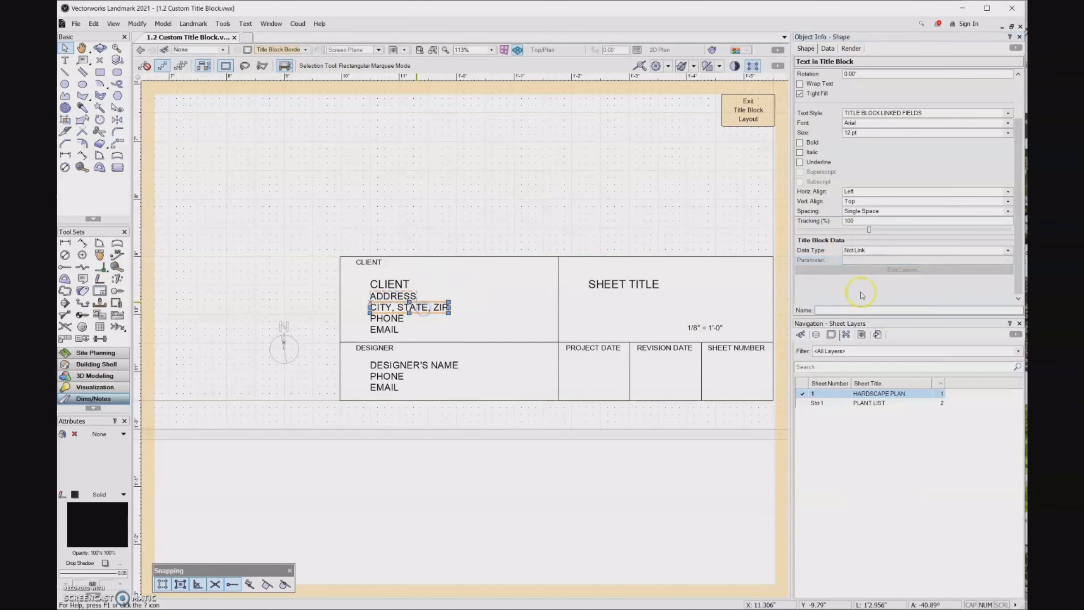
{"action": "left_click", "coordinate": [875, 250]}
{"action": "left_click", "coordinate": [868, 268]}
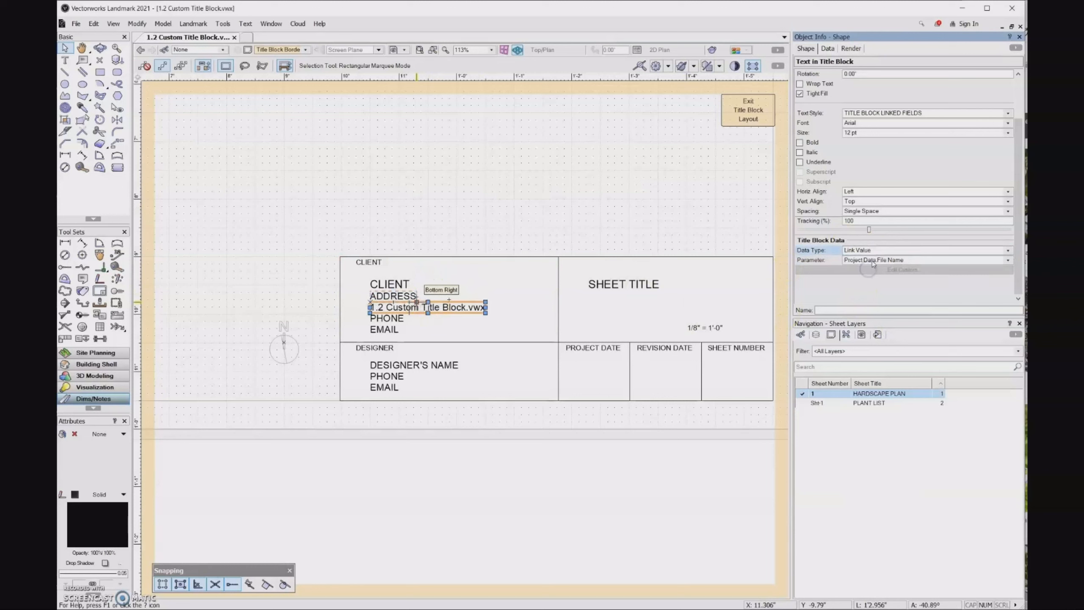
{"action": "left_click", "coordinate": [871, 260]}
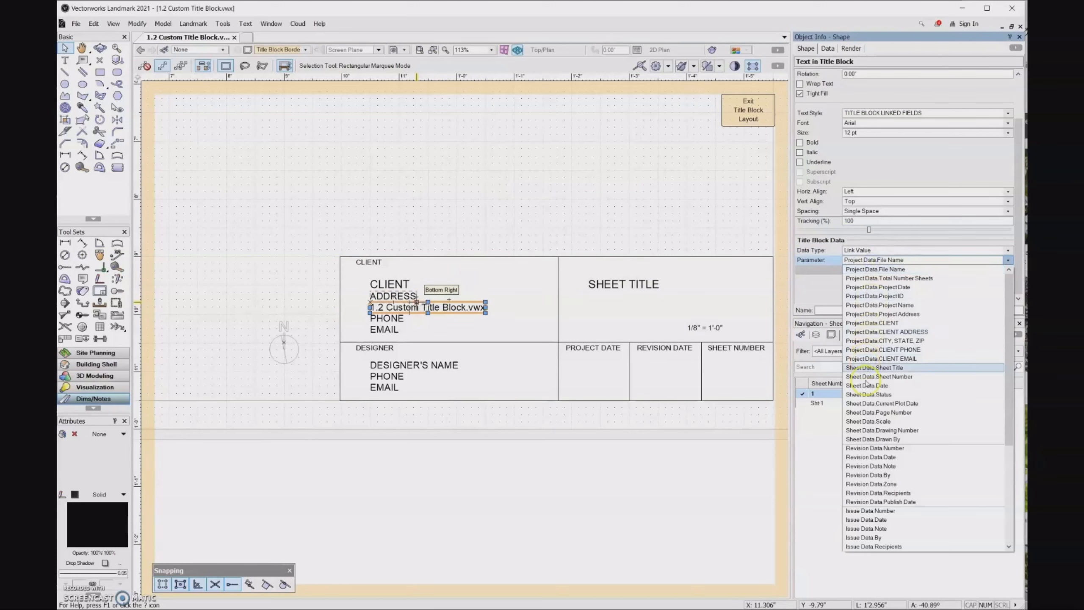
{"action": "left_click", "coordinate": [880, 333]}
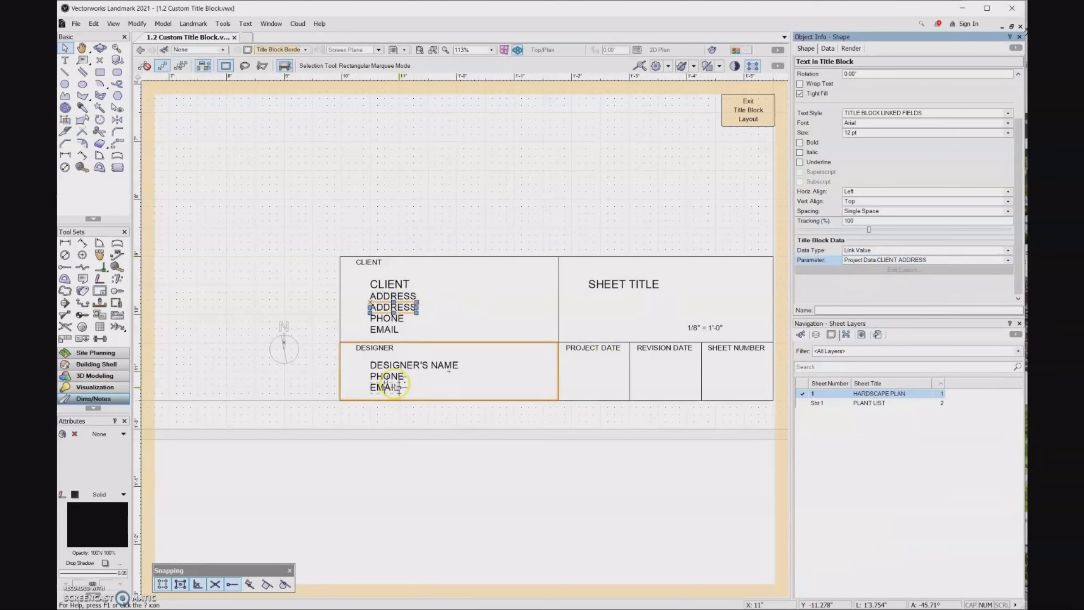
Link the PHONE and EMAIL lines to the CLIENT PHONE and CLIENT EMAIL fields
{"action": "left_click", "coordinate": [858, 251]}
{"action": "left_click", "coordinate": [860, 269]}
{"action": "left_click", "coordinate": [862, 259]}
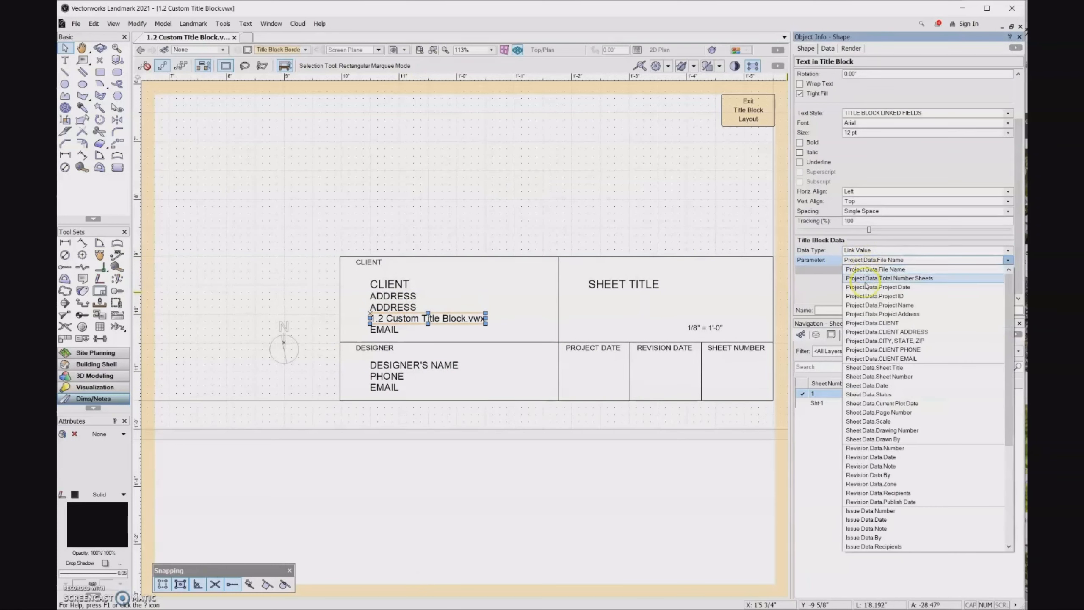
{"action": "left_click", "coordinate": [882, 349]}
{"action": "left_click", "coordinate": [385, 329]}
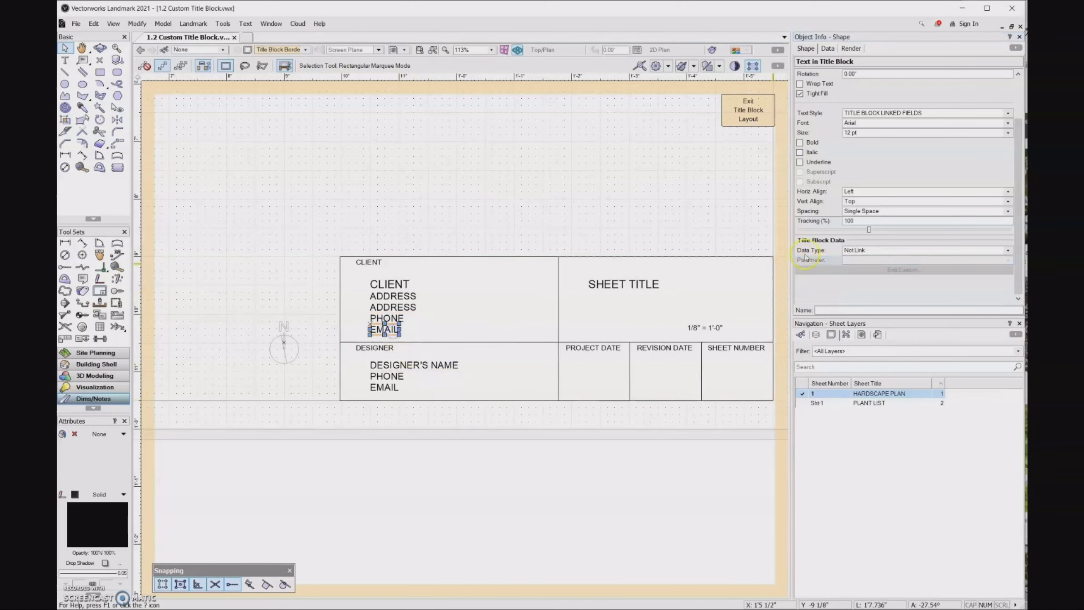
{"action": "left_click", "coordinate": [883, 254]}
{"action": "left_click", "coordinate": [884, 260]}
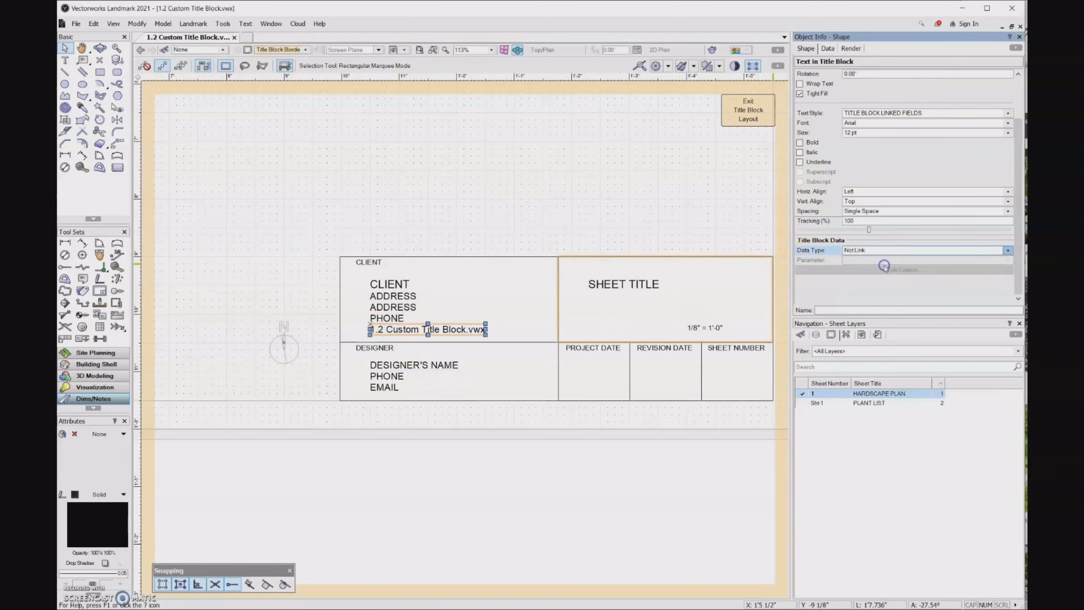
{"action": "left_click", "coordinate": [885, 260]}
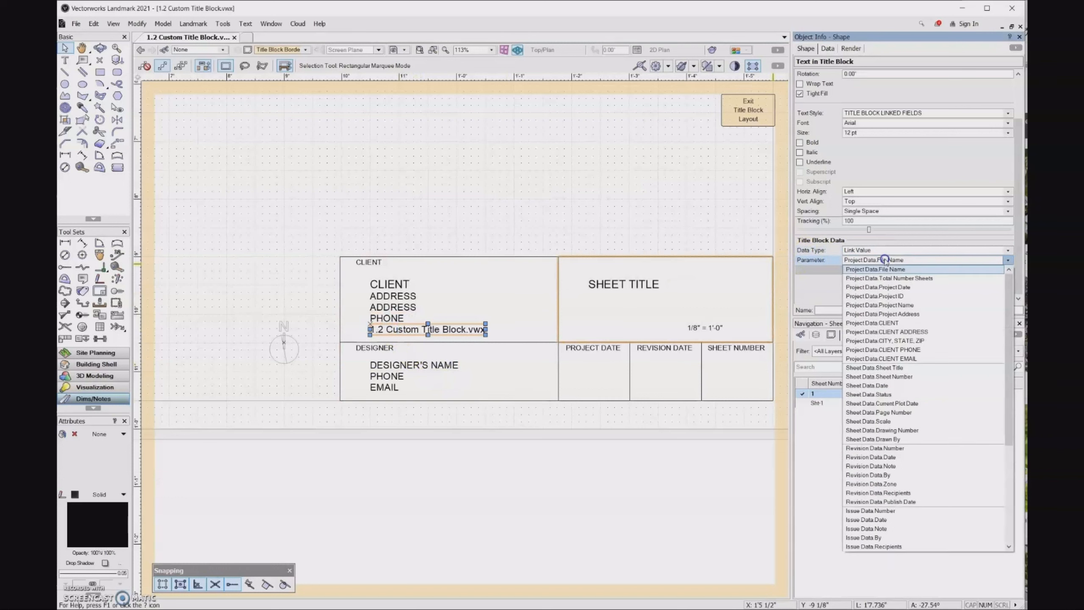
{"action": "left_click", "coordinate": [886, 357]}
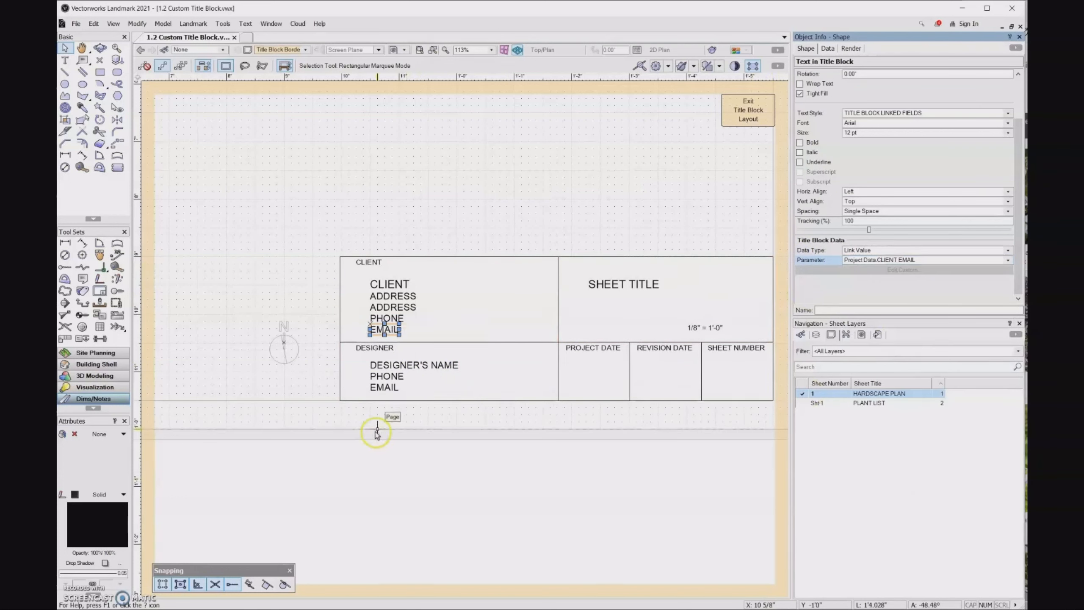
Replace the DESIGNER'S NAME placeholder with the designer's full name
{"action": "double_click", "coordinate": [414, 364]}
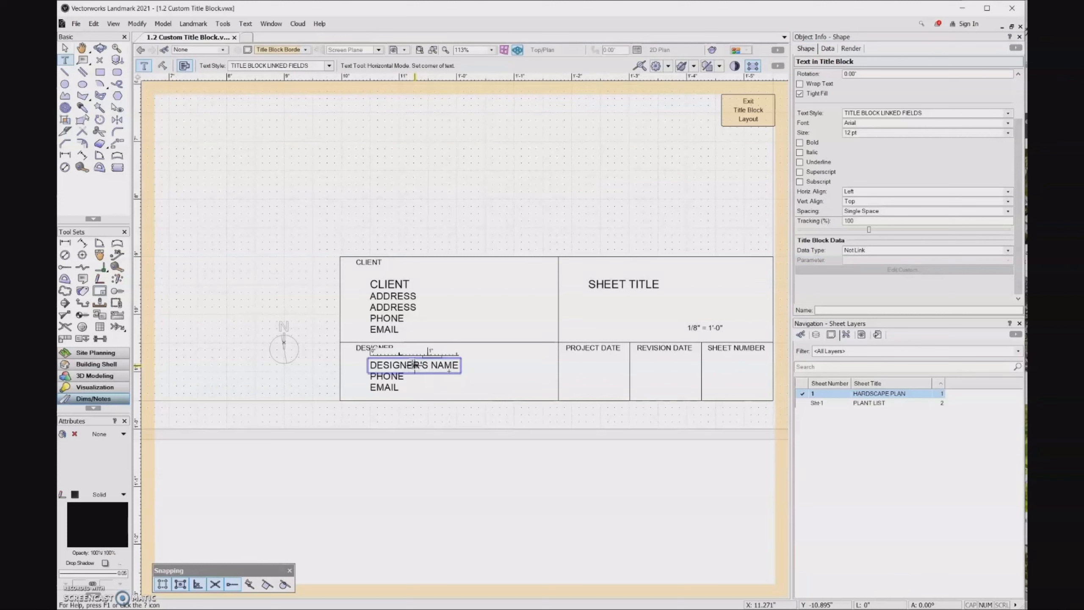
{"action": "key", "text": "ctrl+a"}
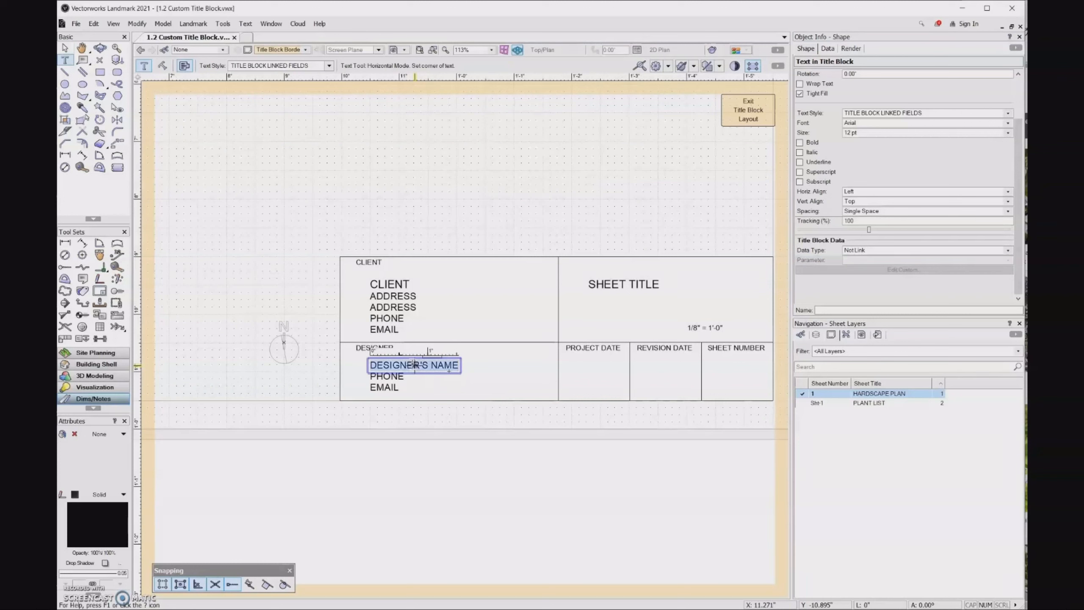
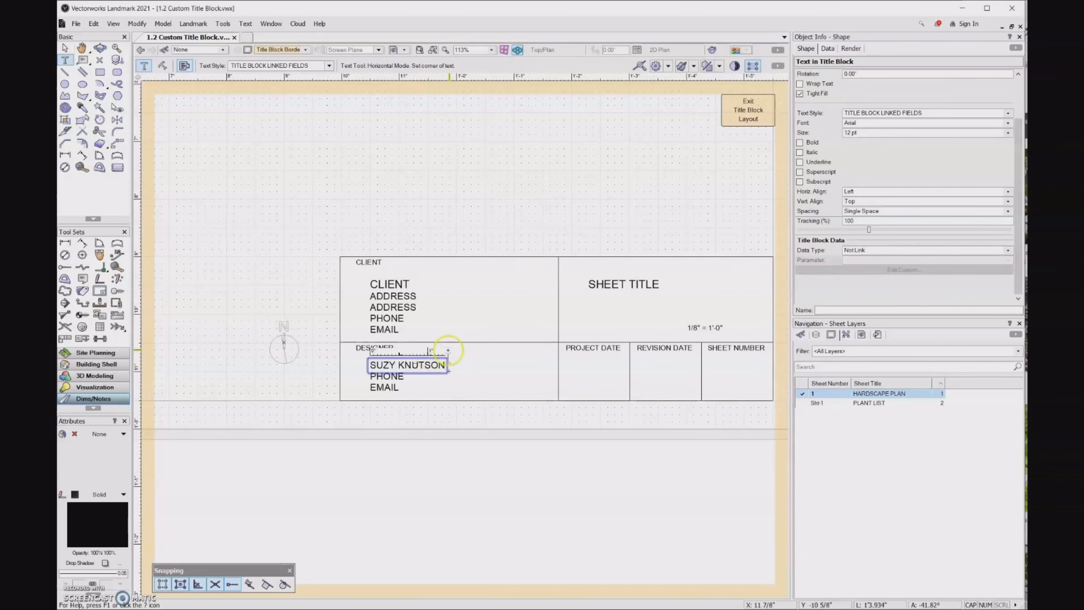
Replace the PHONE and EMAIL placeholders with the designer's phone number and e-mail address
{"action": "left_click", "coordinate": [402, 376]}
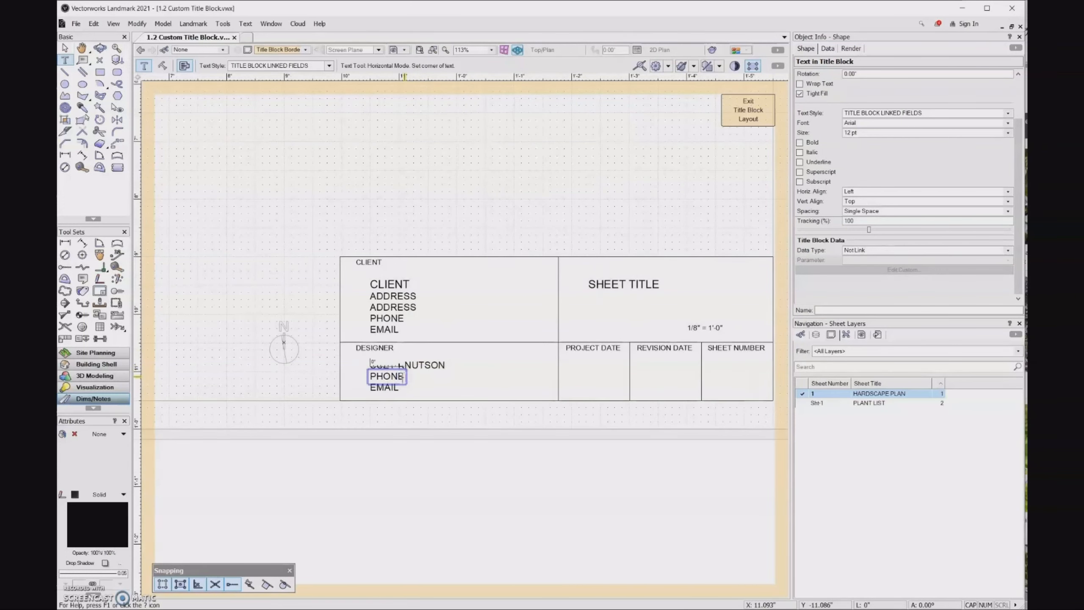
{"action": "type", "text": "555.555-5555"}
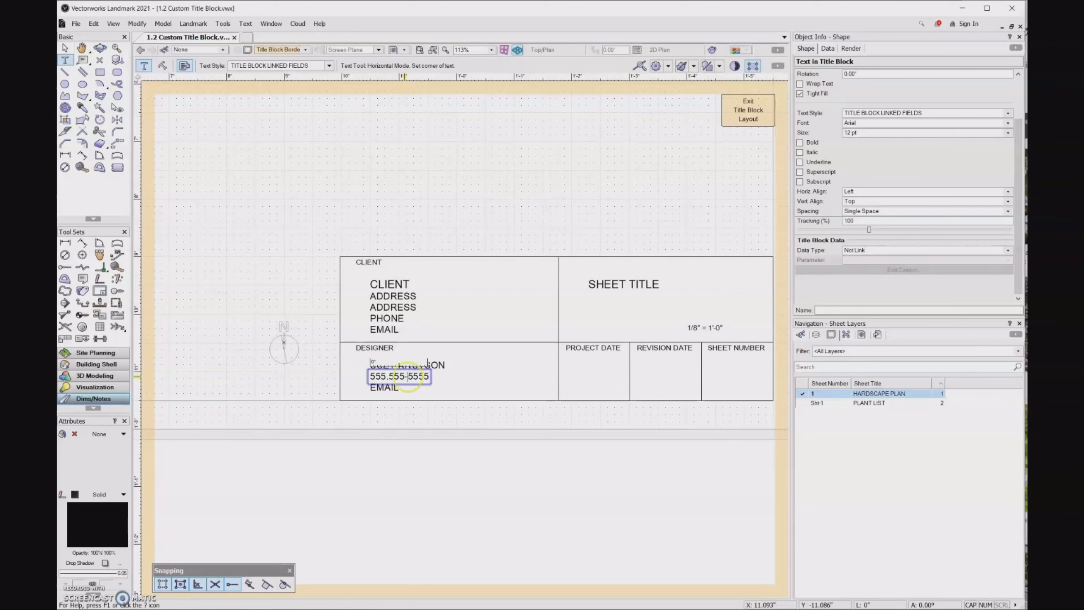
{"action": "left_click", "coordinate": [386, 387]}
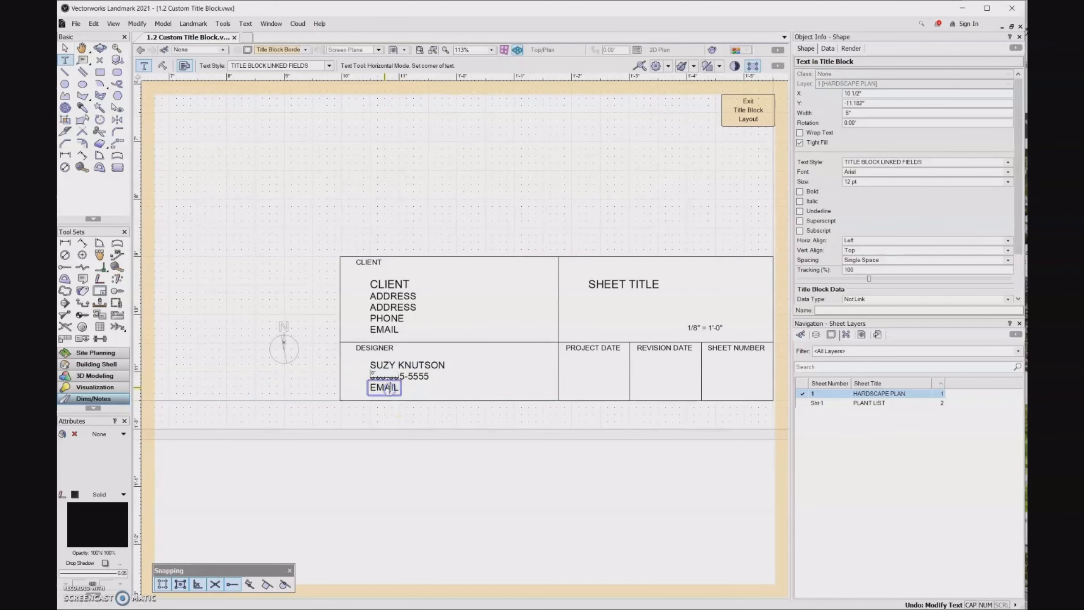
{"action": "double_click", "coordinate": [388, 389]}
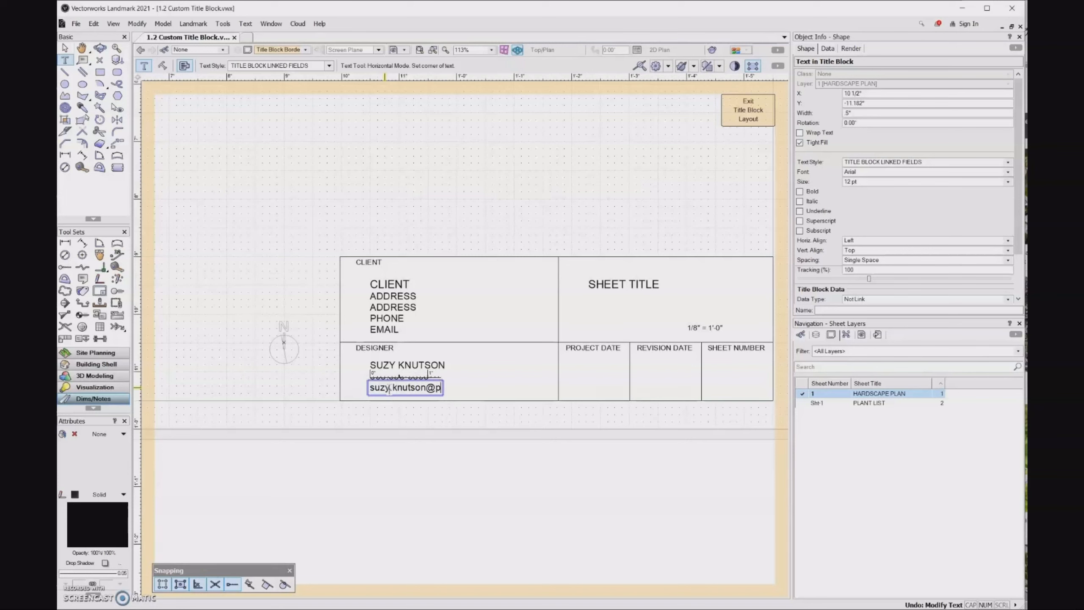
{"action": "key", "text": "Escape"}
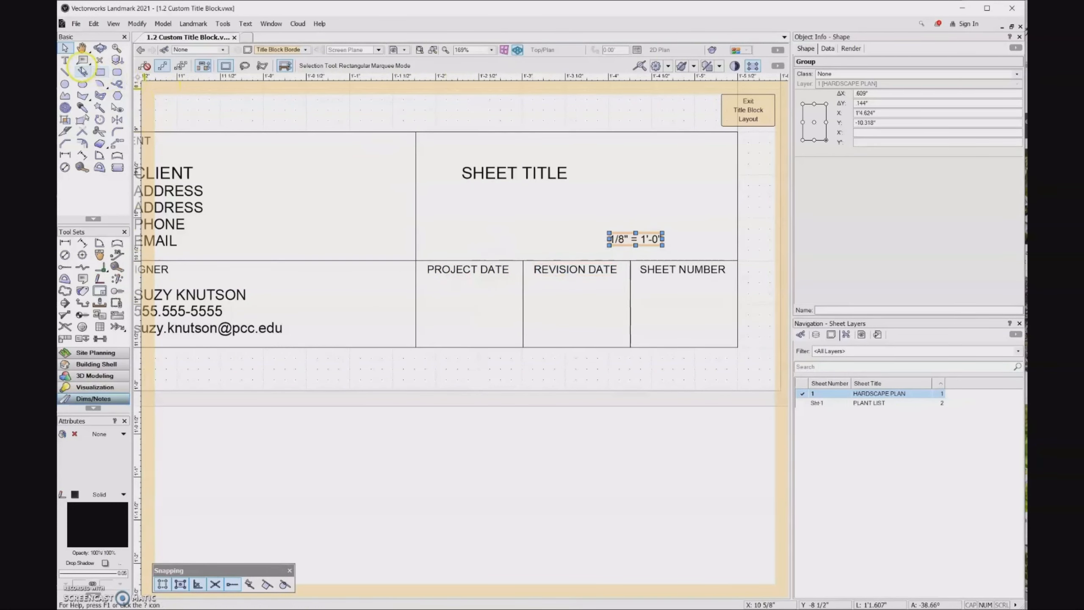
Place an empty text object inside the Project Date cell
{"action": "left_click", "coordinate": [65, 60]}
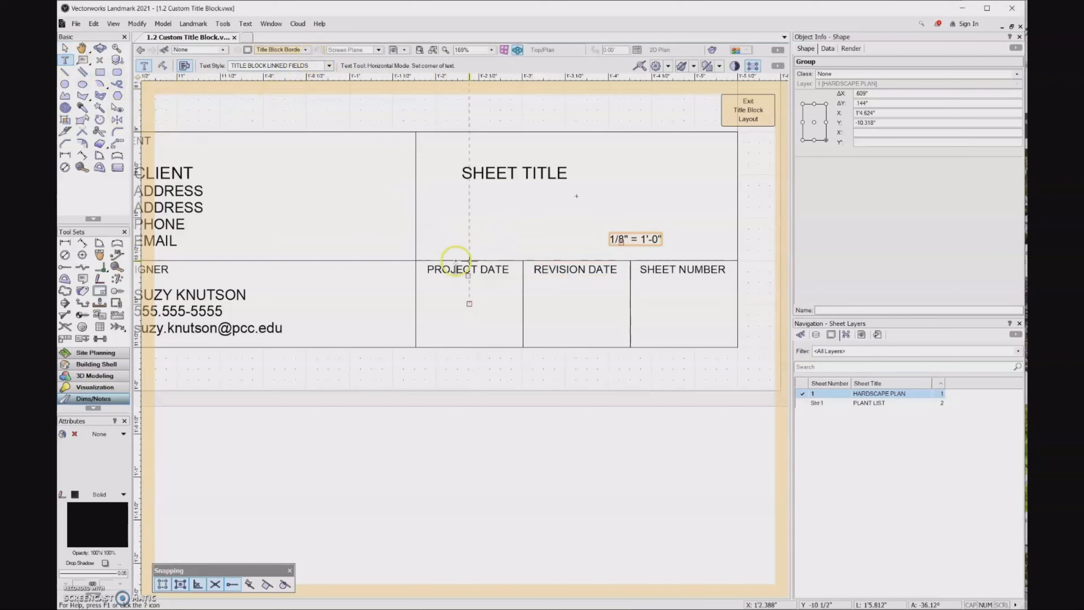
{"action": "left_click", "coordinate": [469, 302]}
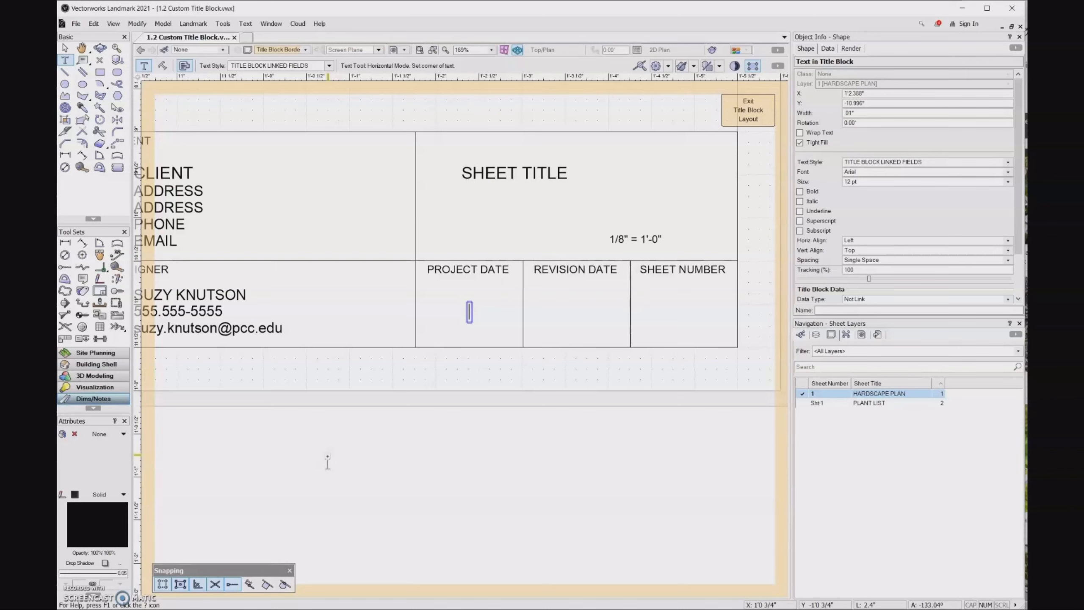
{"action": "key", "text": "Escape"}
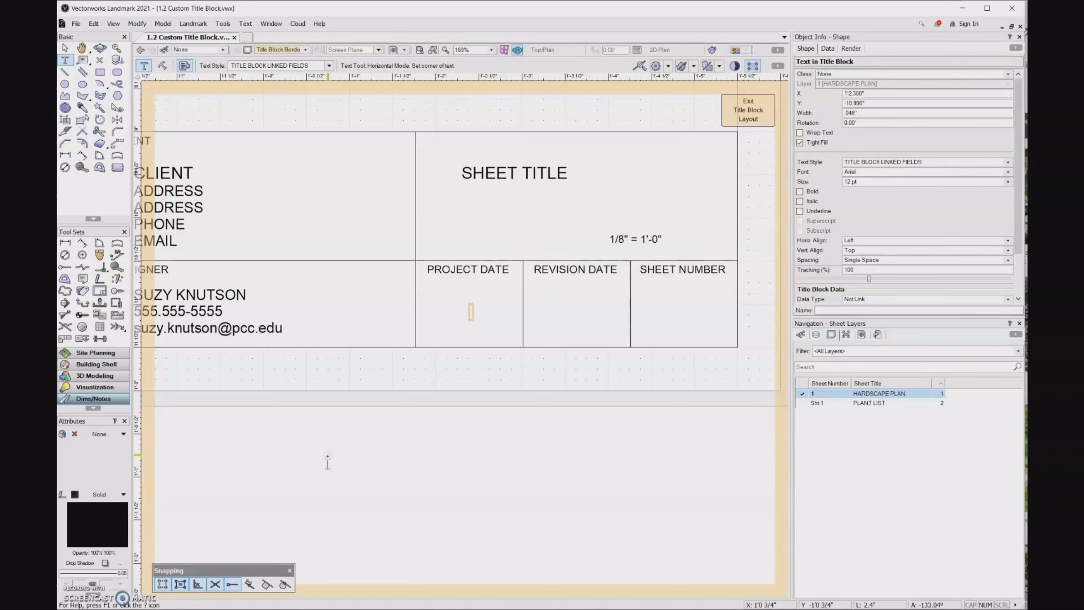
Start a plain Move by Points from the new text object
{"action": "key", "text": "shift+m"}
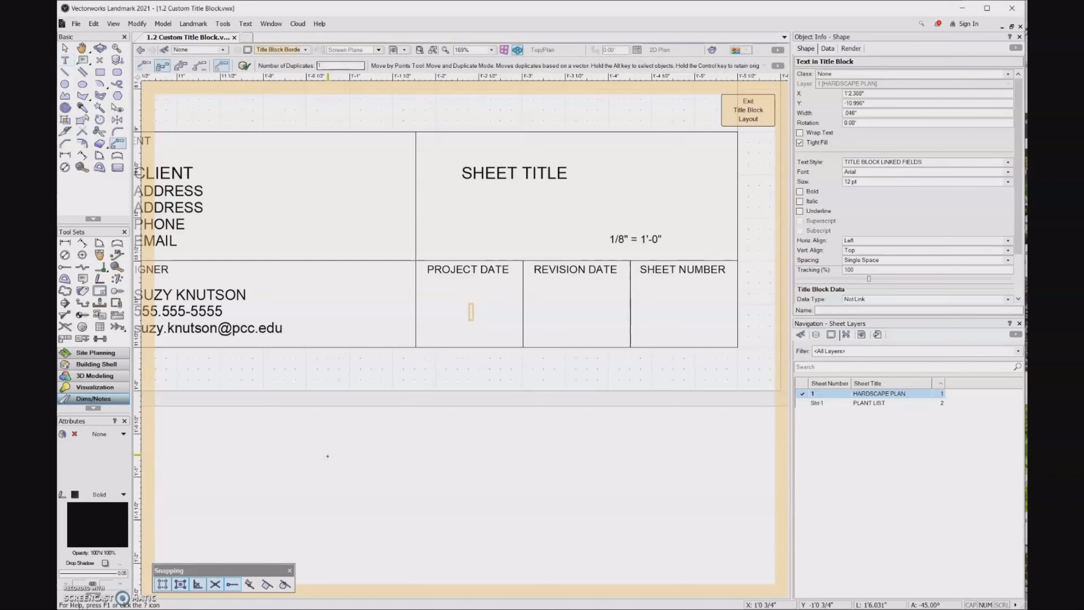
{"action": "left_click", "coordinate": [144, 65]}
{"action": "scroll", "coordinate": [469, 347], "scroll_direction": "up", "scroll_amount": 2}
{"action": "left_click", "coordinate": [470, 347]}
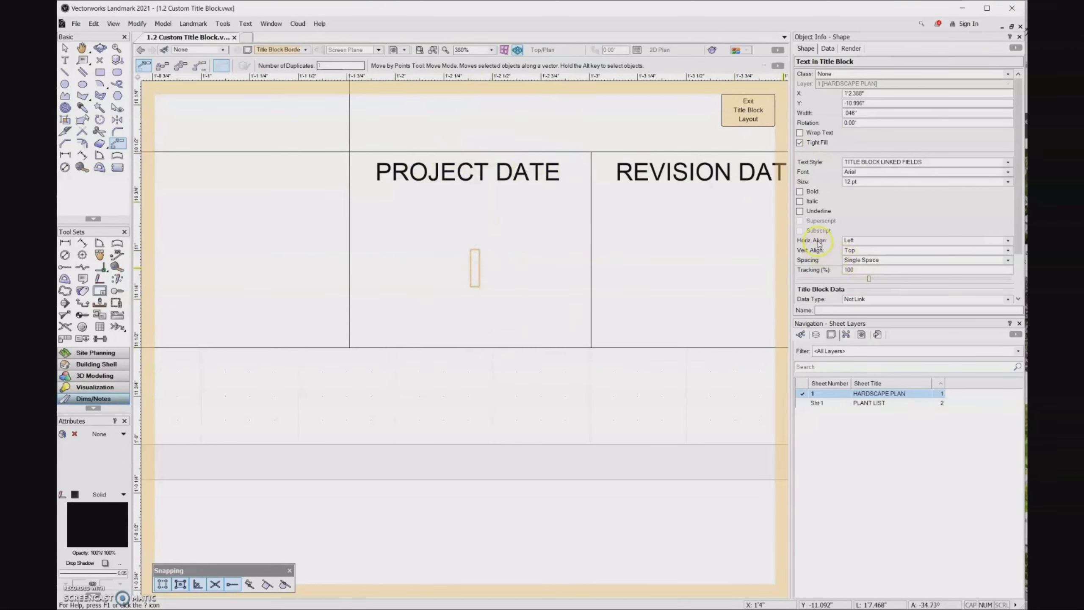
Center-align the date text horizontally and center it within the Project Date cell
{"action": "left_click", "coordinate": [864, 242]}
{"action": "left_click", "coordinate": [865, 257]}
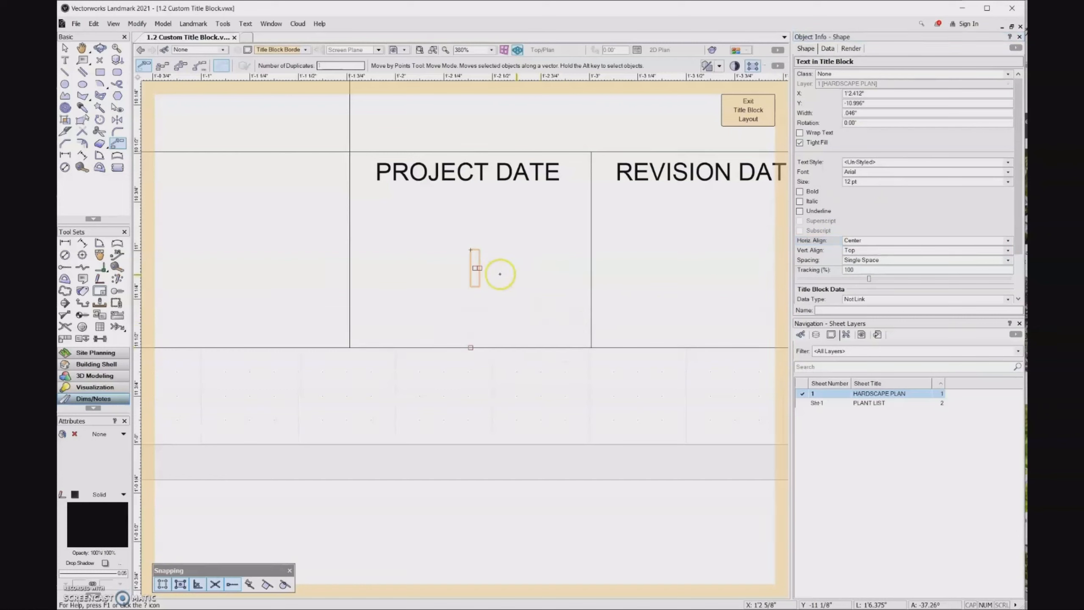
{"action": "left_click_drag", "start_coordinate": [475, 268], "coordinate": [470, 250]}
{"action": "scroll", "coordinate": [392, 265], "scroll_direction": "down", "scroll_amount": 3}
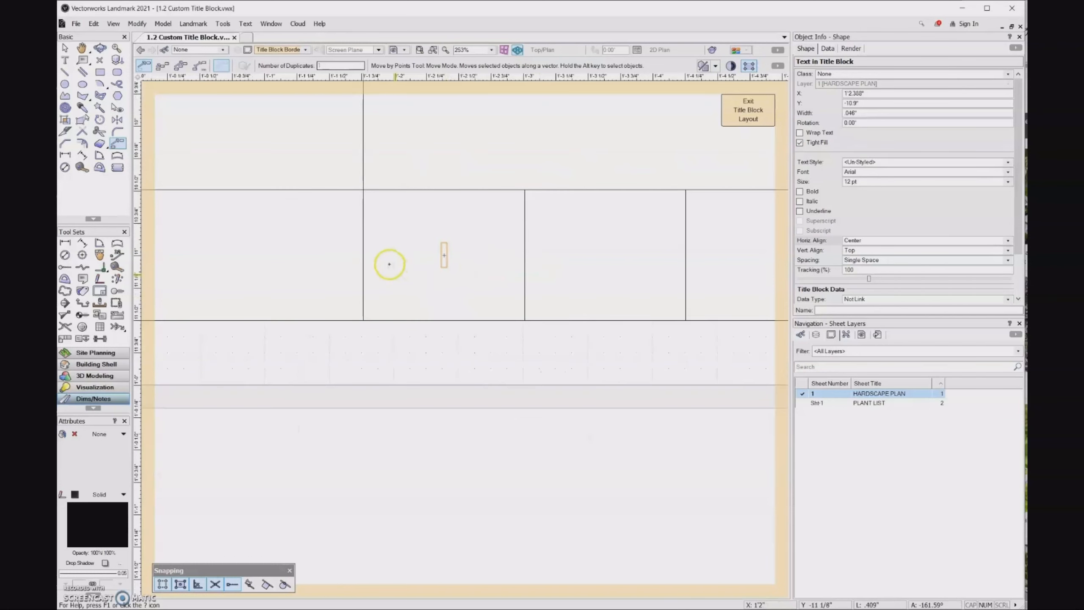
Duplicate the text twice into the Revision Date and Sheet Number cells
{"action": "left_click", "coordinate": [162, 65]}
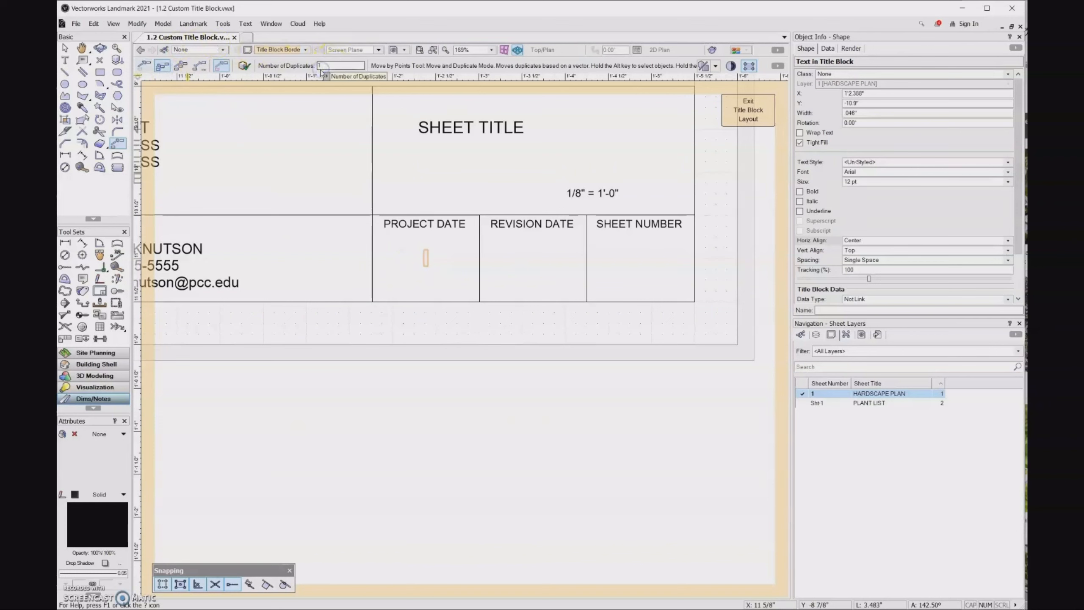
{"action": "left_click_drag", "start_coordinate": [332, 66], "coordinate": [297, 66]}
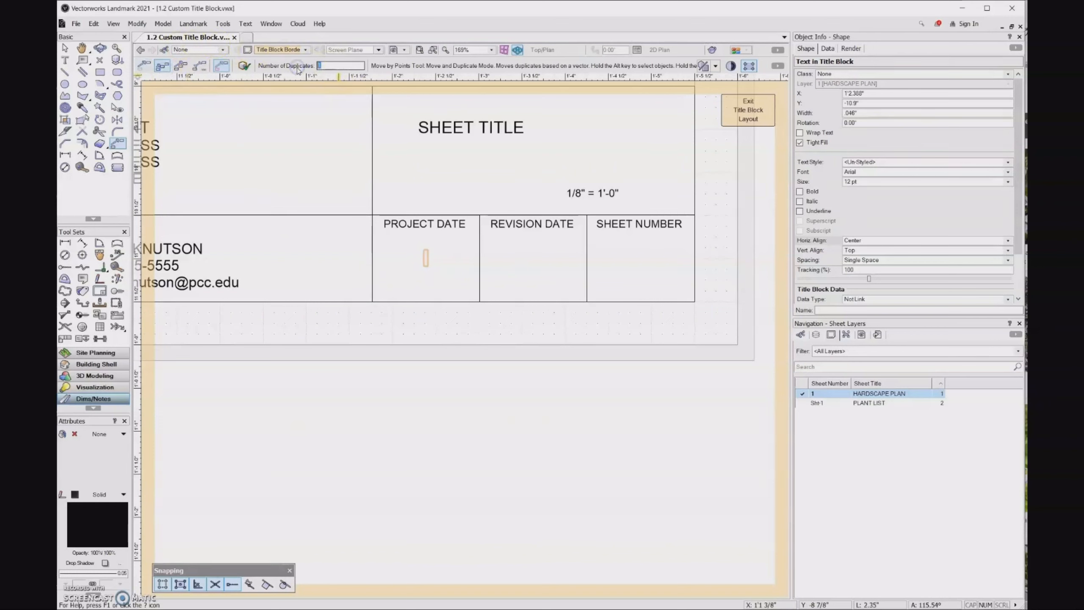
{"action": "type", "text": "2"}
{"action": "scroll", "coordinate": [486, 220], "scroll_direction": "up", "scroll_amount": 2}
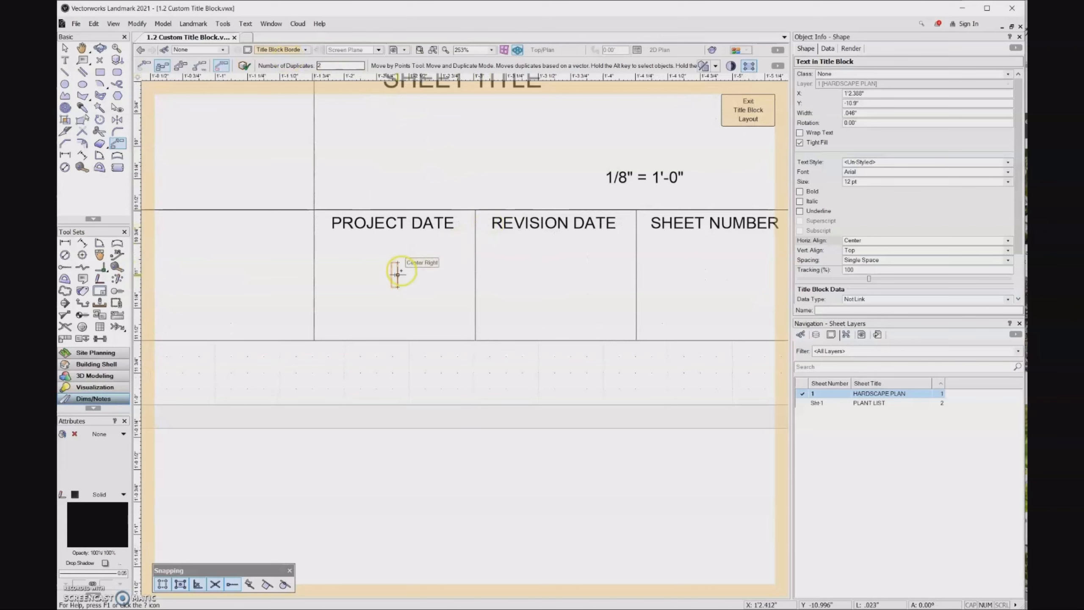
{"action": "left_click", "coordinate": [397, 274]}
{"action": "left_click", "coordinate": [556, 280]}
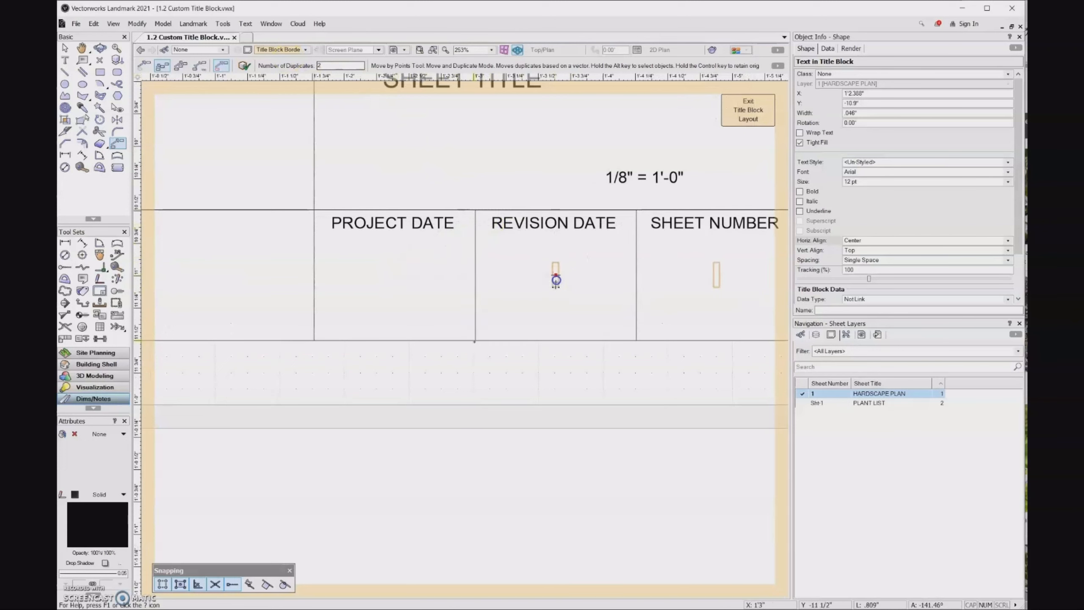
{"action": "left_click", "coordinate": [461, 392]}
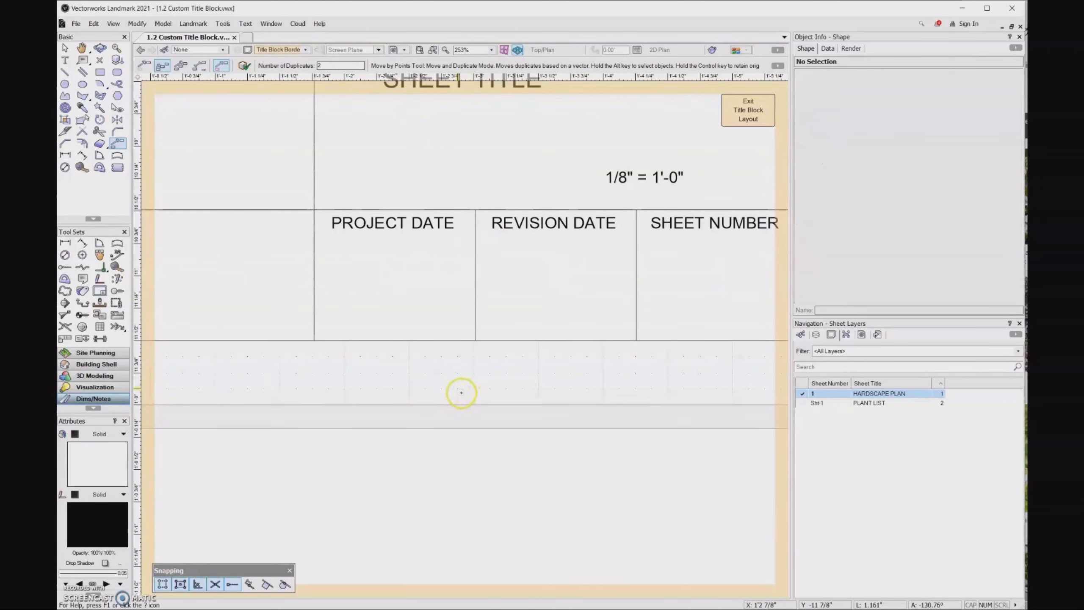
{"action": "scroll", "coordinate": [461, 392], "scroll_direction": "down", "scroll_amount": 2}
{"action": "key", "text": "x"}
{"action": "left_click", "coordinate": [416, 315]}
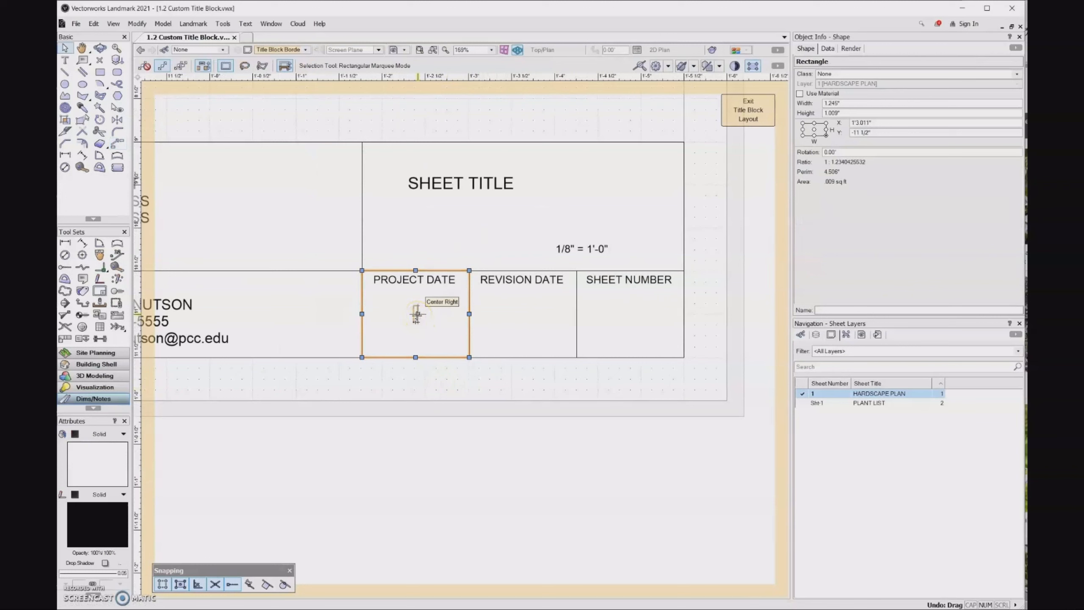
Make the Project Date cell text a linked value tied to Project Data.Project Date
{"action": "left_click", "coordinate": [417, 314]}
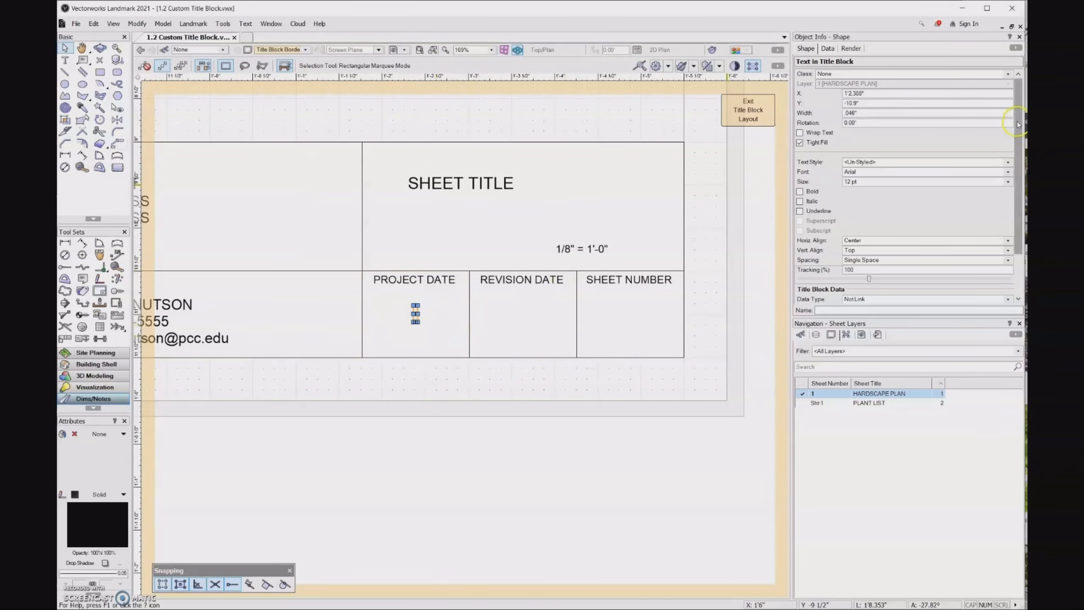
{"action": "scroll", "coordinate": [904, 170], "scroll_direction": "down", "scroll_amount": 2}
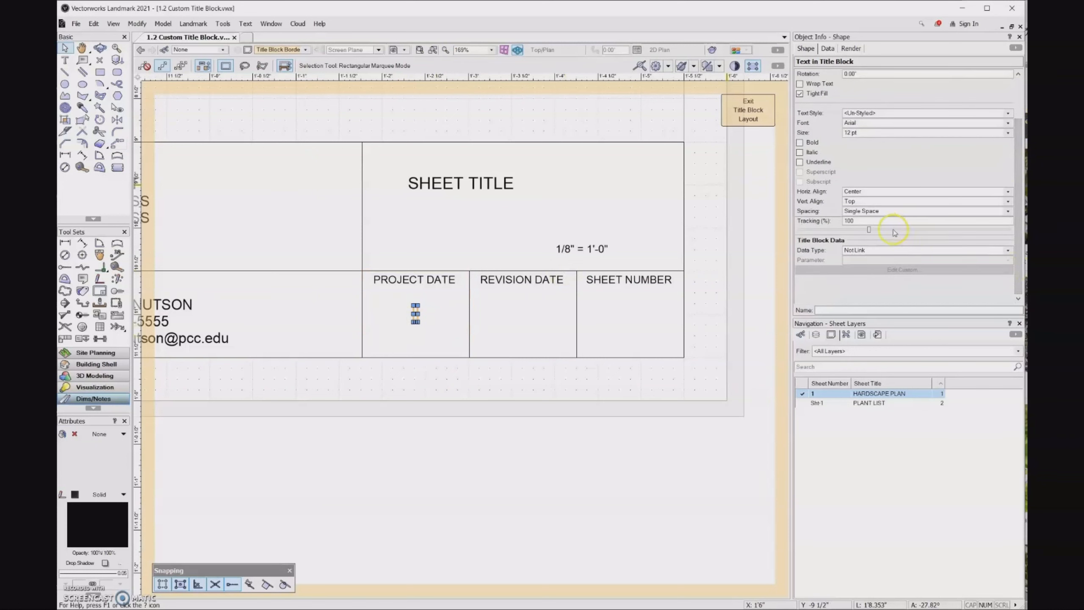
{"action": "left_click", "coordinate": [891, 250]}
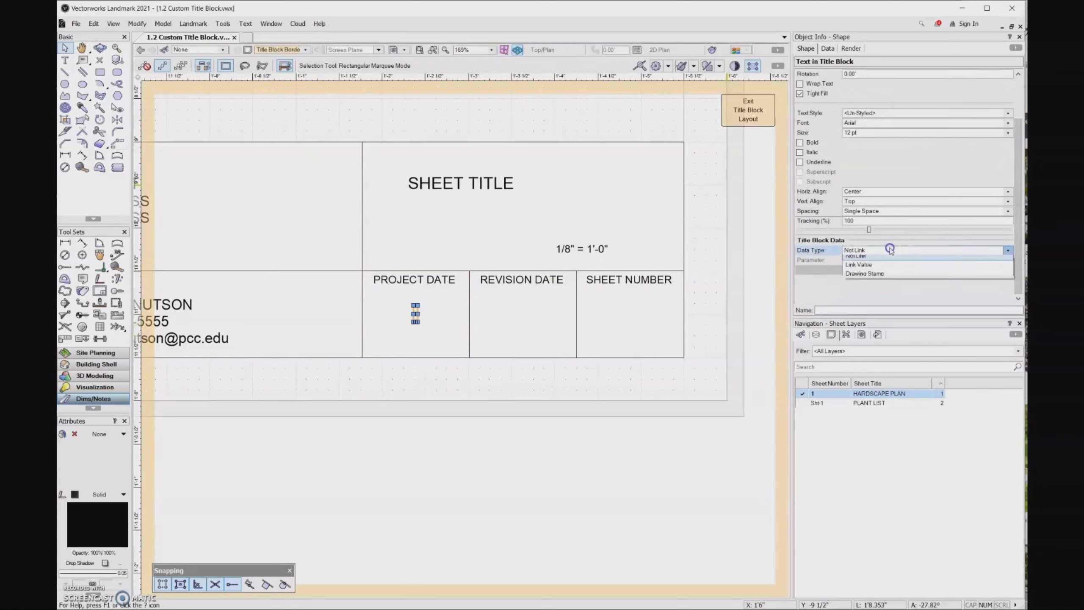
{"action": "left_click", "coordinate": [885, 268]}
{"action": "left_click", "coordinate": [894, 259]}
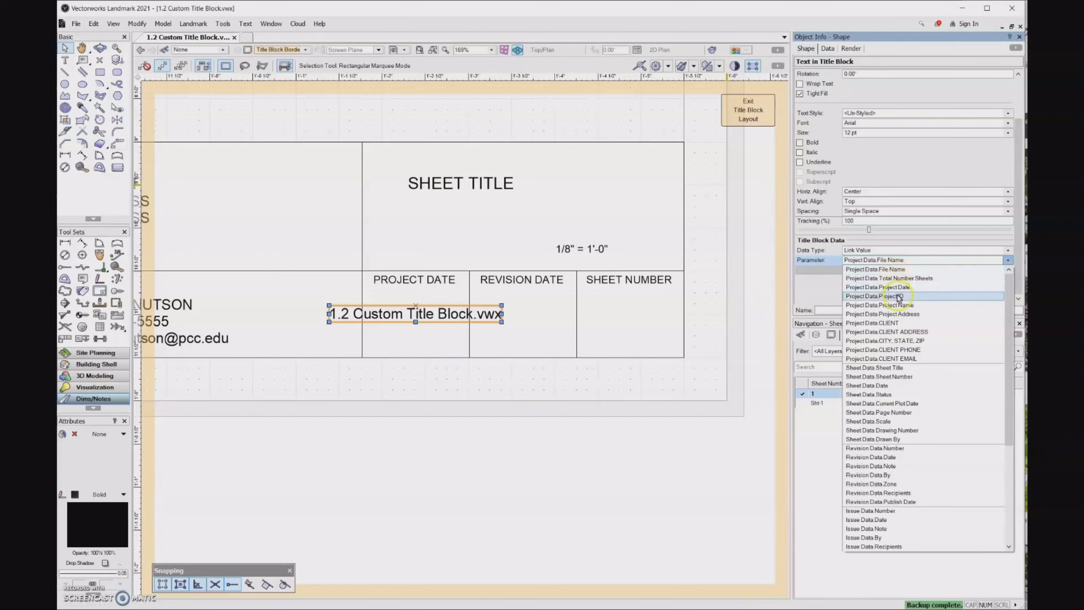
{"action": "left_click", "coordinate": [917, 291]}
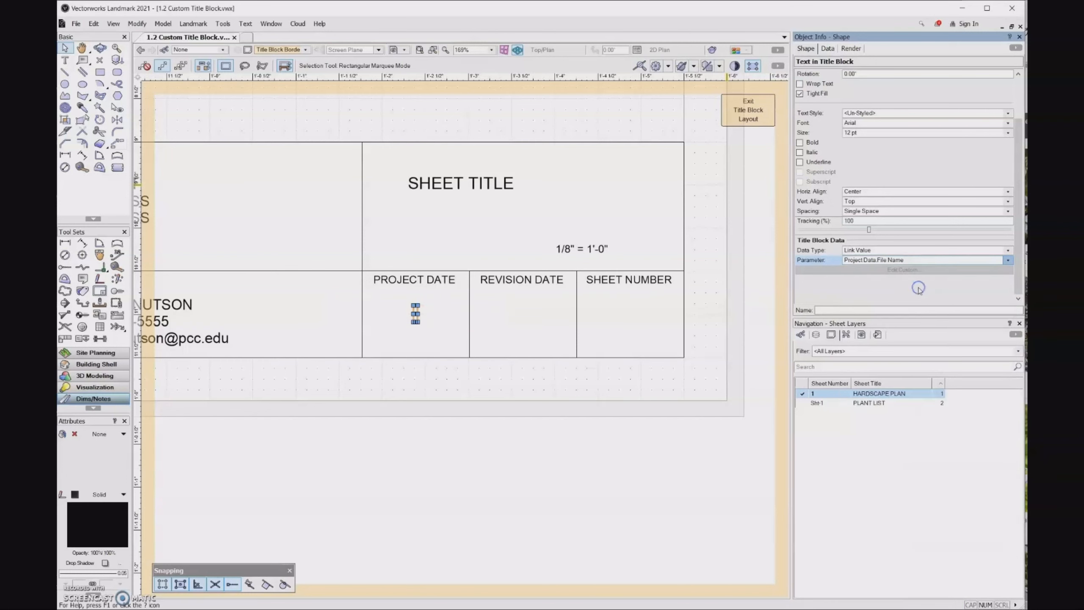
Make the Revision Date cell text a linked value tied to Revision Data.Date
{"action": "left_click", "coordinate": [525, 312]}
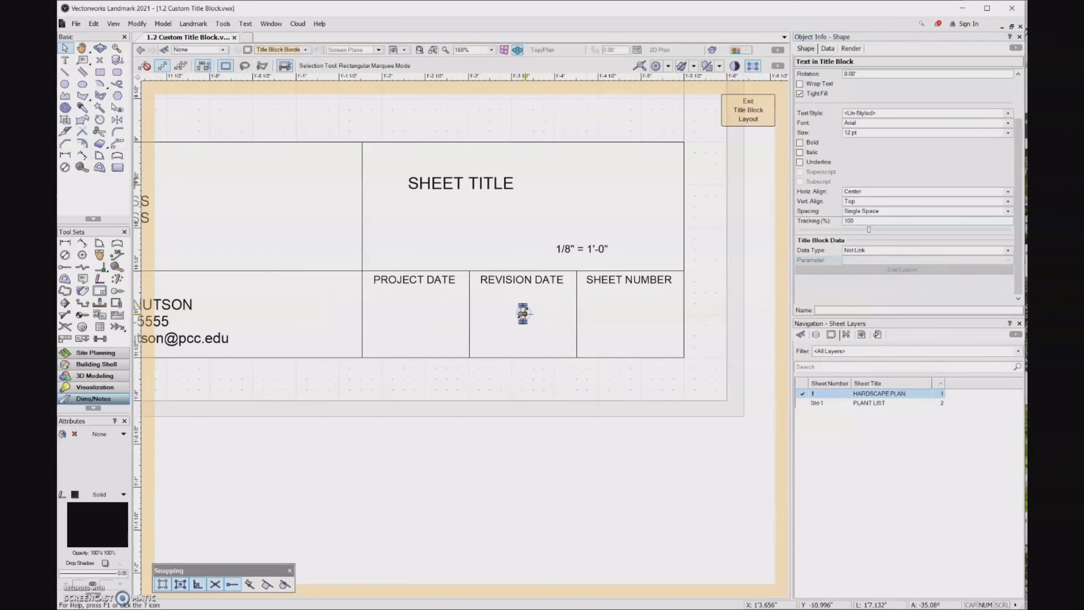
{"action": "left_click", "coordinate": [875, 256]}
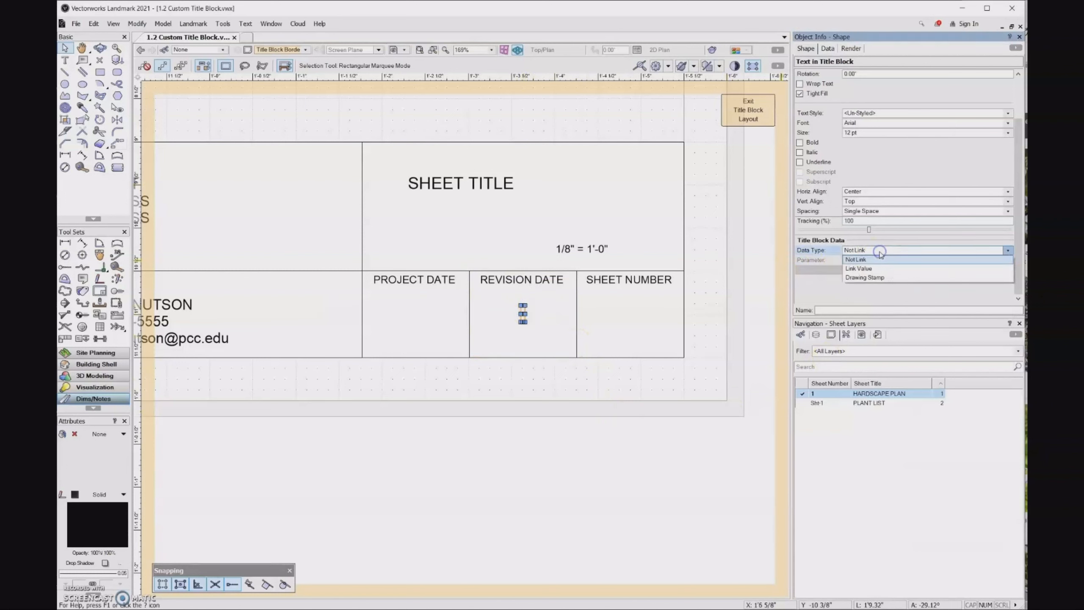
{"action": "left_click", "coordinate": [878, 269]}
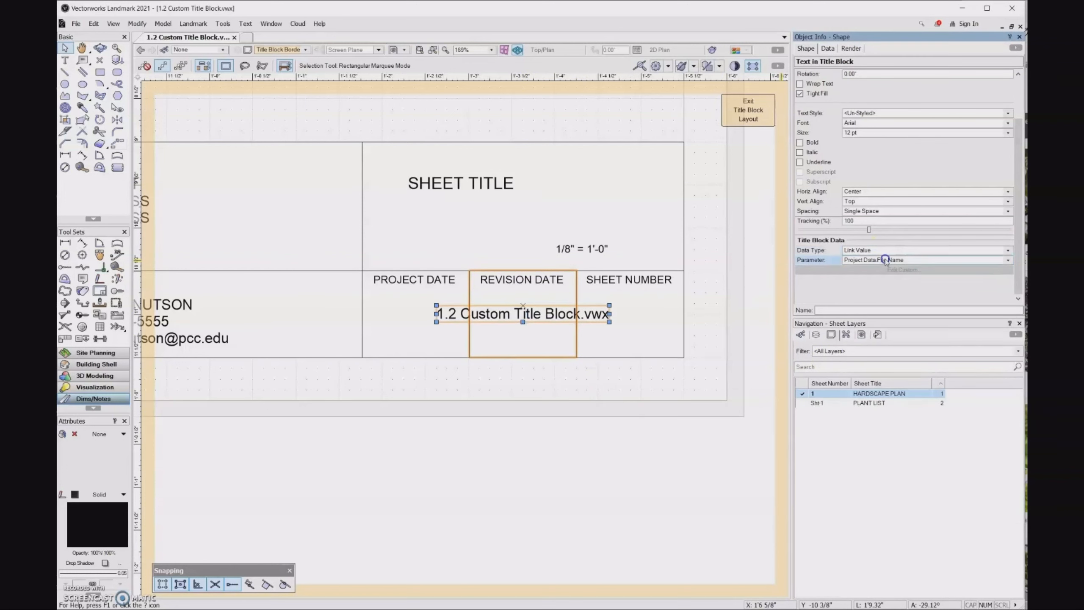
{"action": "left_click", "coordinate": [885, 259]}
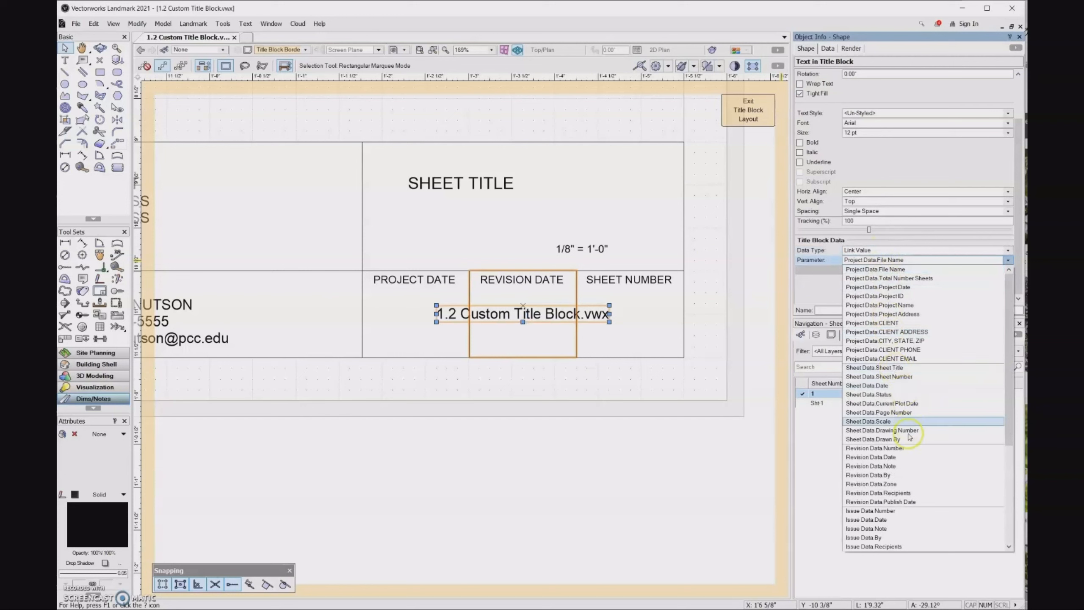
{"action": "left_click", "coordinate": [897, 457]}
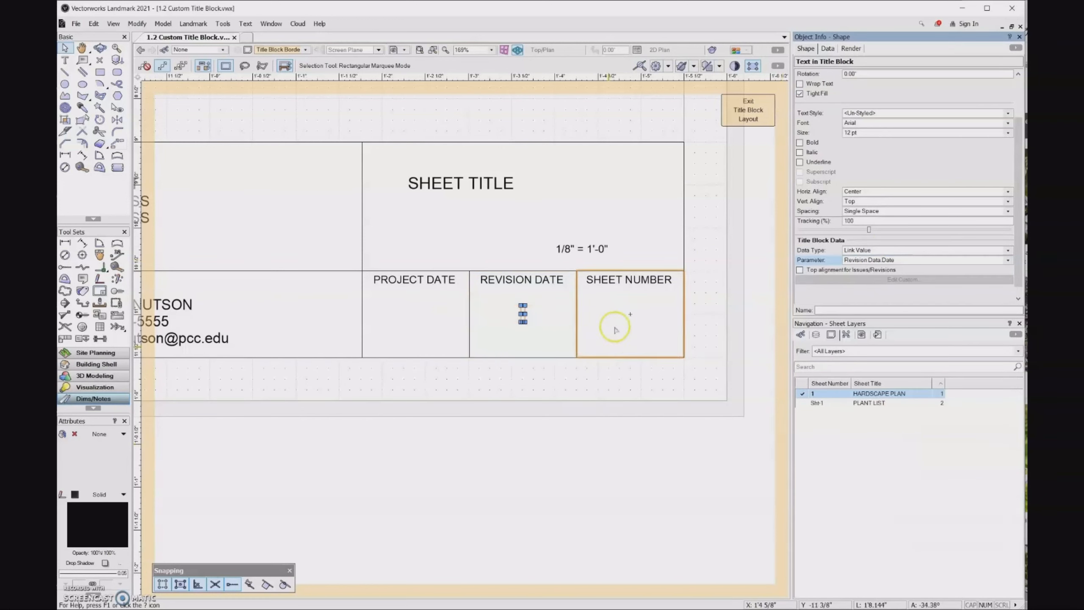
Link the Sheet Number cell text to Sheet Data.Sheet Number so it displays 1
{"action": "left_click", "coordinate": [631, 312]}
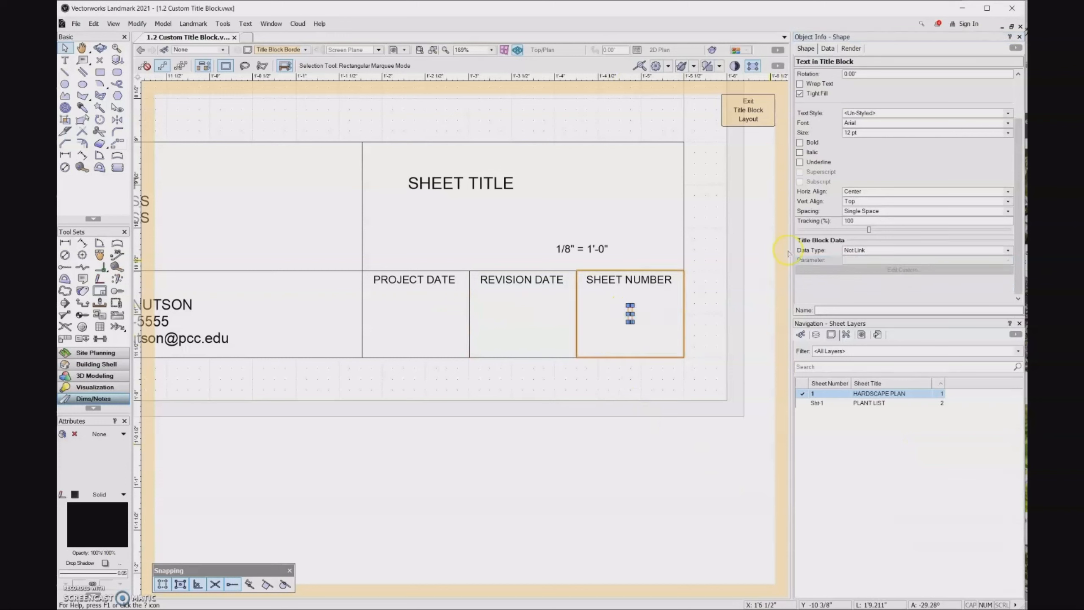
{"action": "left_click", "coordinate": [915, 250]}
{"action": "left_click", "coordinate": [900, 259]}
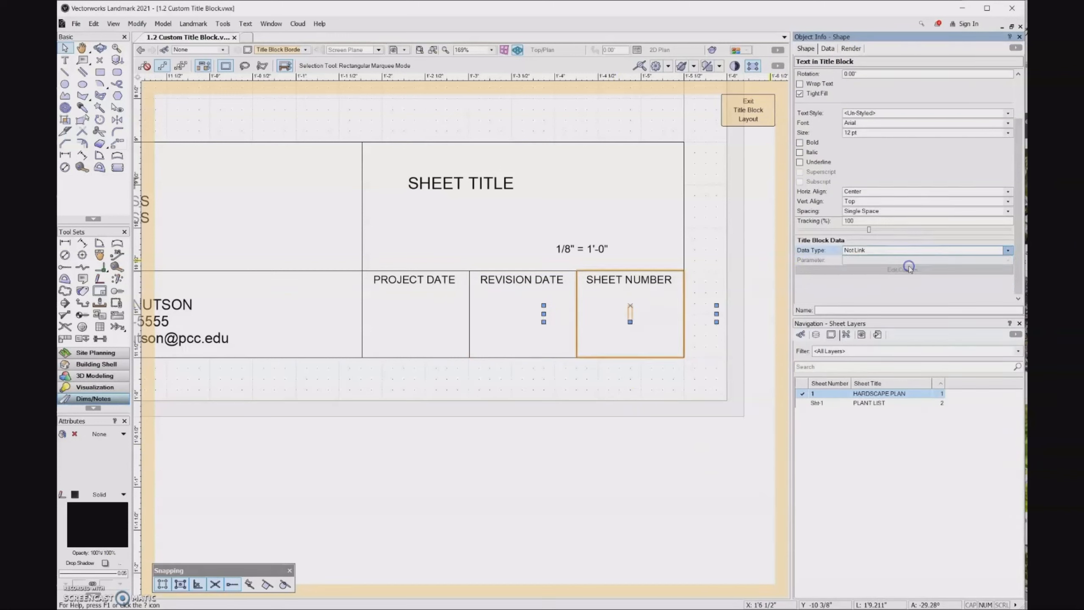
{"action": "left_click", "coordinate": [901, 260]}
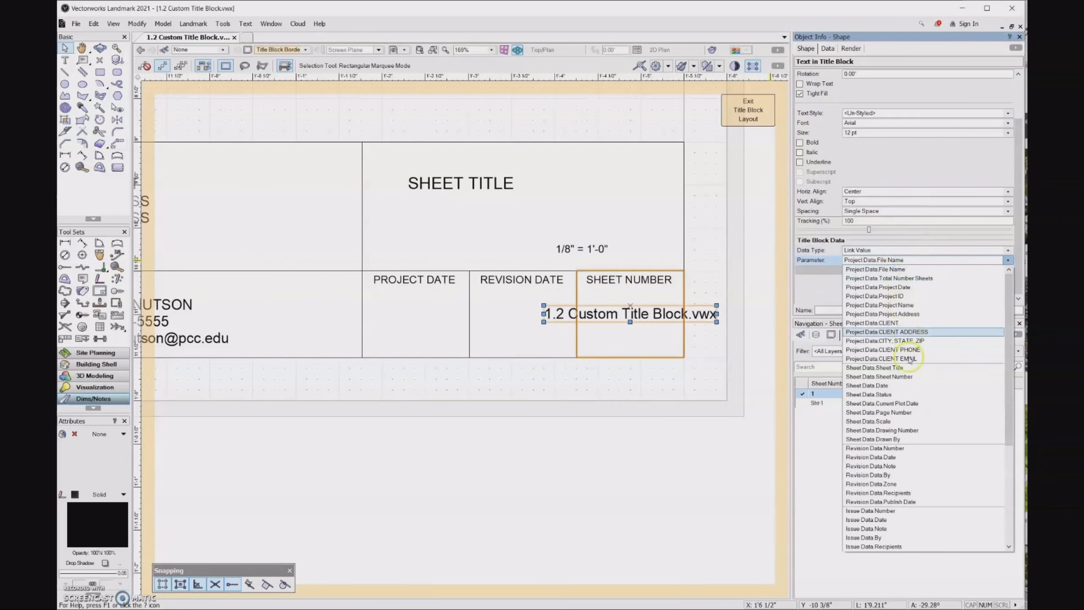
{"action": "left_click", "coordinate": [896, 376]}
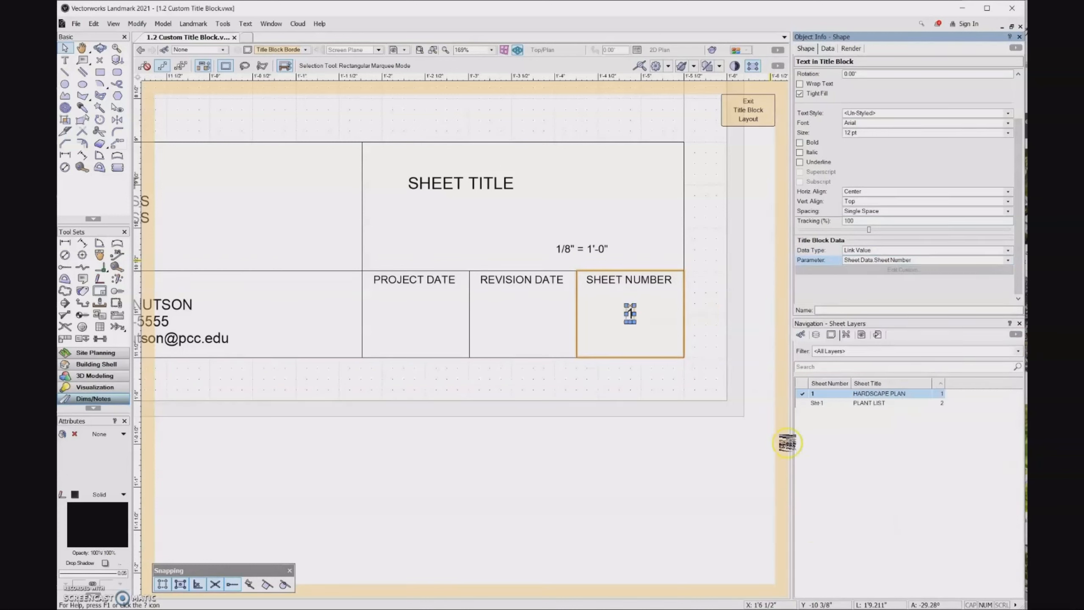
{"action": "left_click", "coordinate": [486, 184]}
{"action": "left_click", "coordinate": [485, 184]}
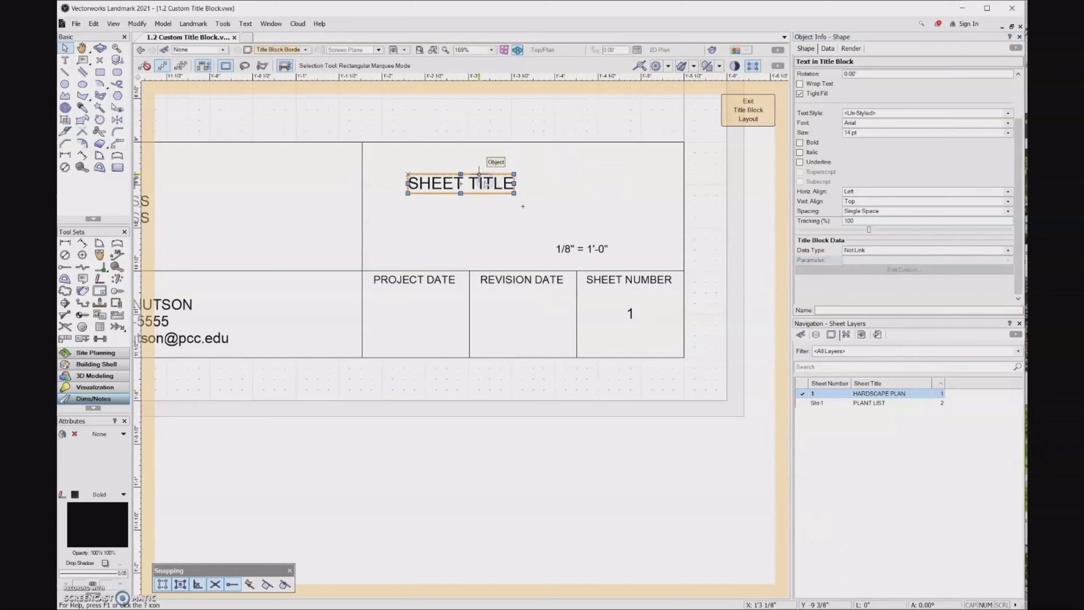
Link the SHEET TITLE text to Sheet Data.Sheet Title so it reads HARDSCAPE PLAN
{"action": "left_click", "coordinate": [908, 251]}
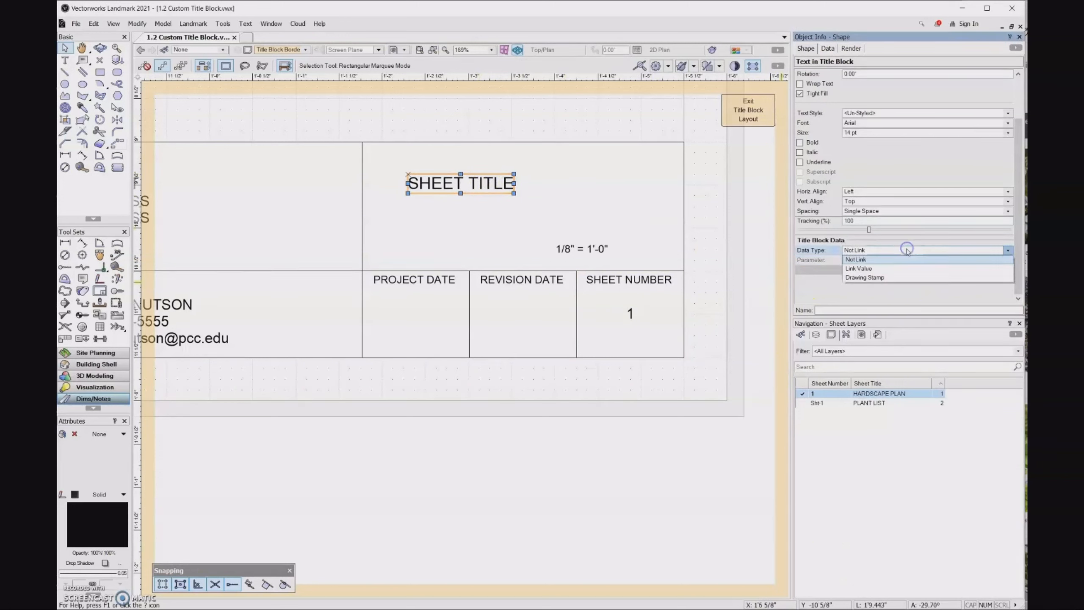
{"action": "left_click", "coordinate": [896, 267]}
{"action": "left_click", "coordinate": [898, 261]}
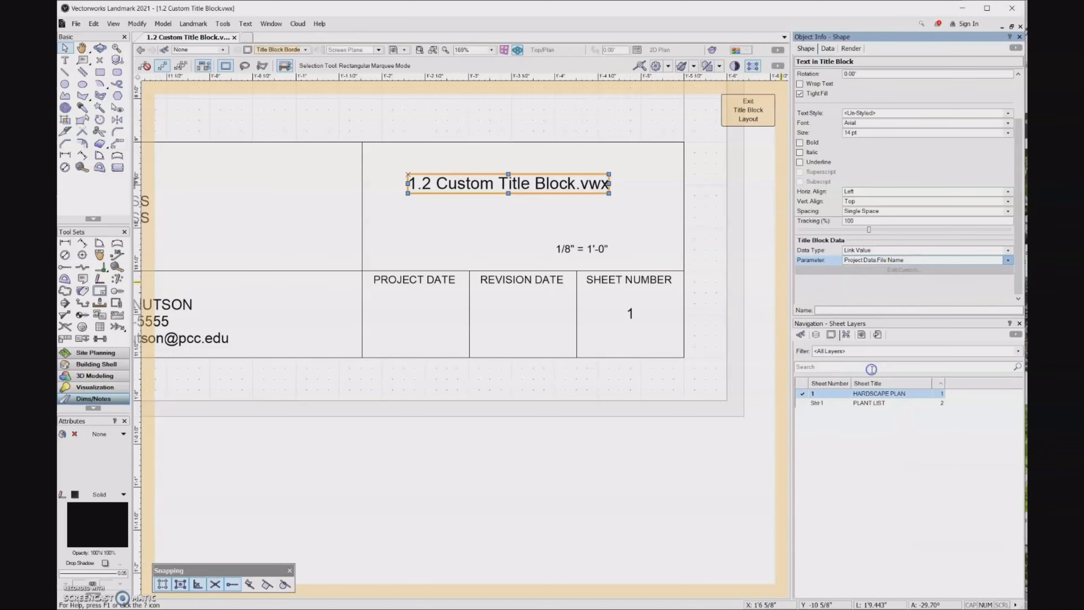
{"action": "left_click", "coordinate": [870, 368]}
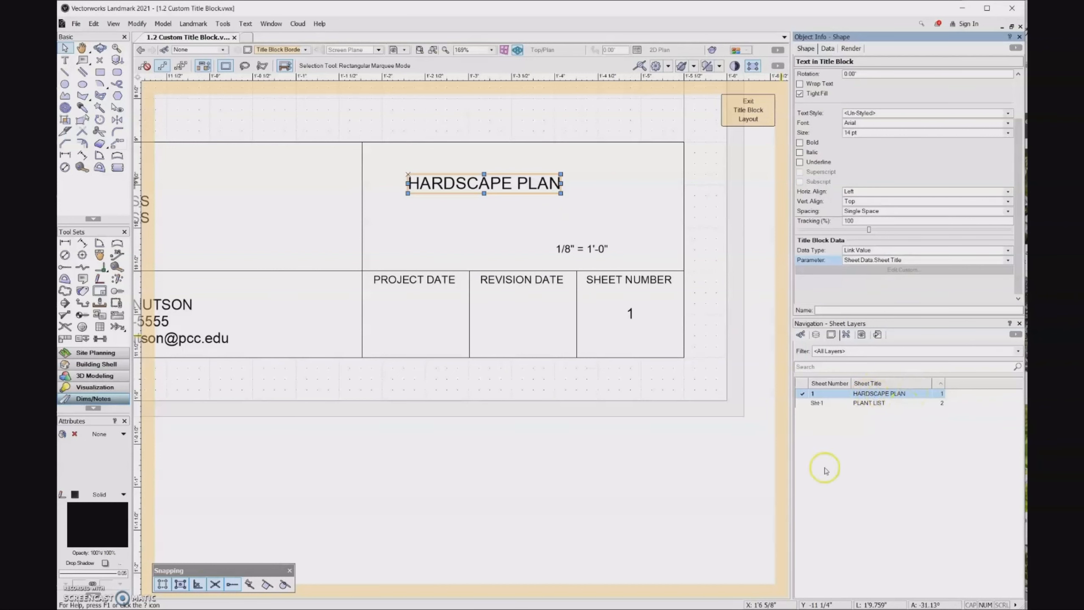
{"action": "scroll", "coordinate": [704, 440], "scroll_direction": "down", "scroll_amount": 1}
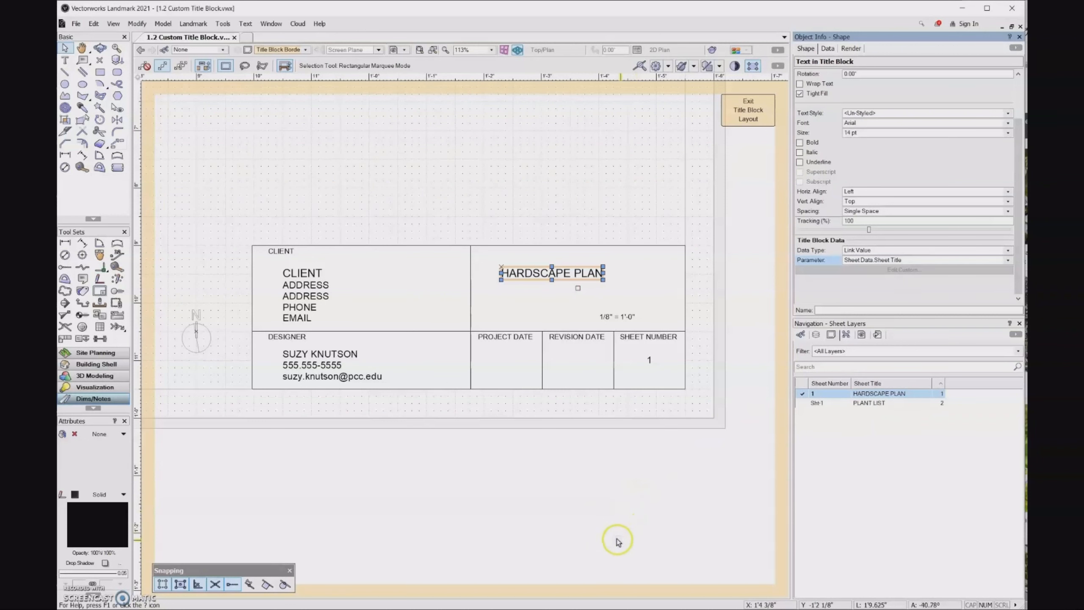
Exit the title block layout and zoom and pan to inspect the title block on the sheet
{"action": "left_click", "coordinate": [743, 113]}
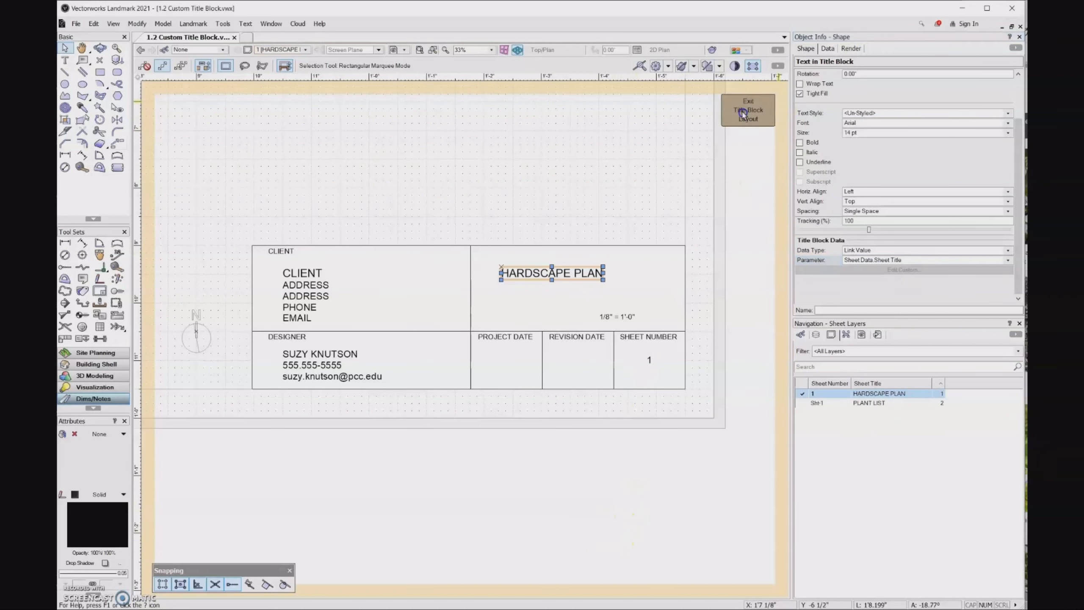
{"action": "scroll", "coordinate": [775, 542], "scroll_direction": "up", "scroll_amount": 2}
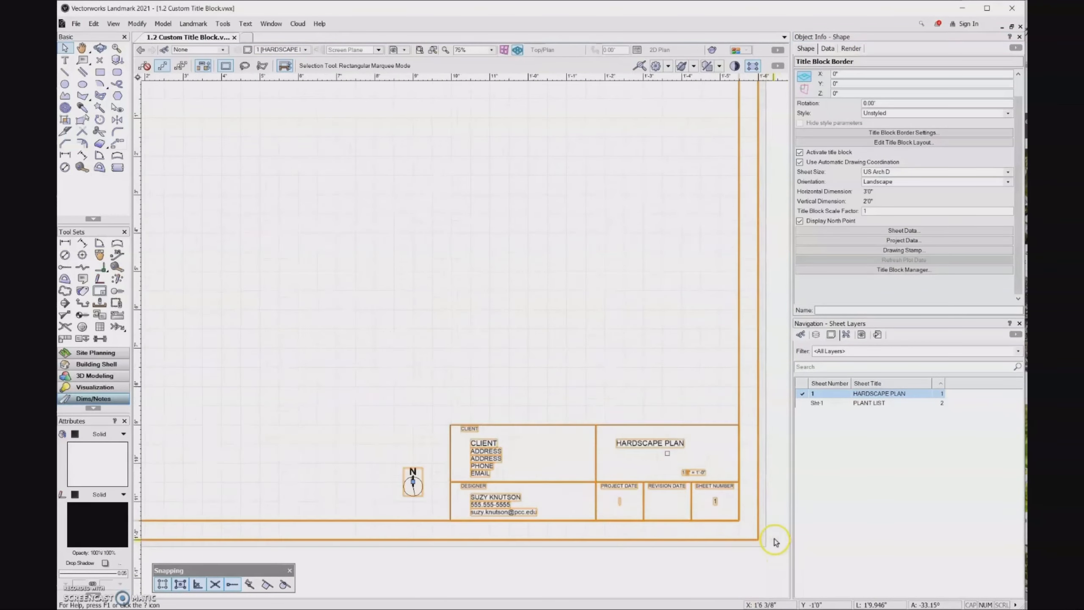
{"action": "scroll", "coordinate": [775, 541], "scroll_direction": "up", "scroll_amount": 1}
{"action": "middle_click_drag", "start_coordinate": [718, 556], "coordinate": [682, 523]}
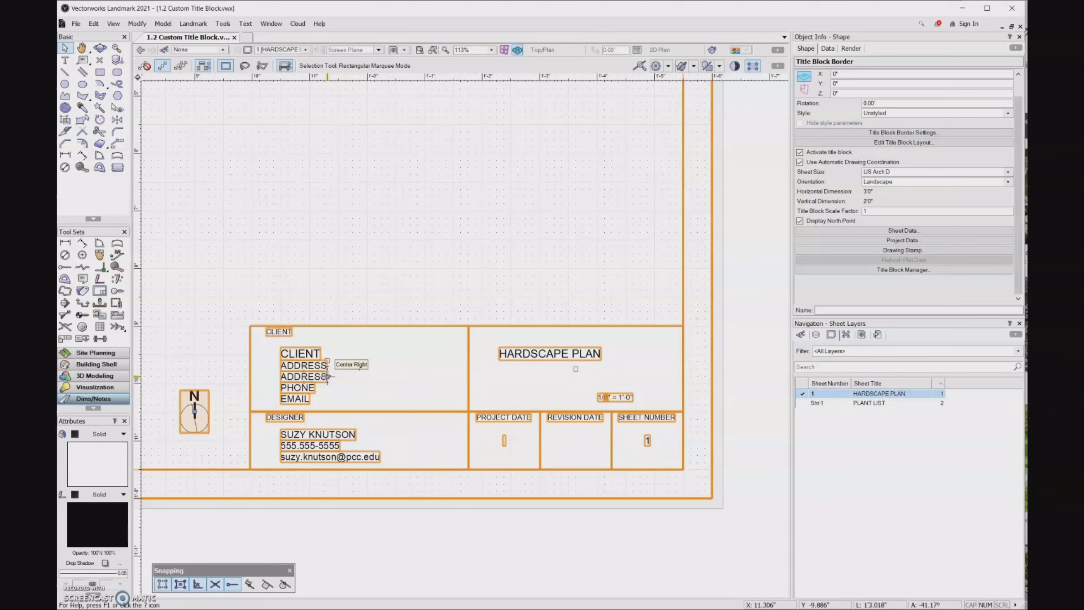
Relink the client's second ADDRESS line to Project Data.CITY, STATE, ZIP, back on the sheet
{"action": "left_click", "coordinate": [963, 142]}
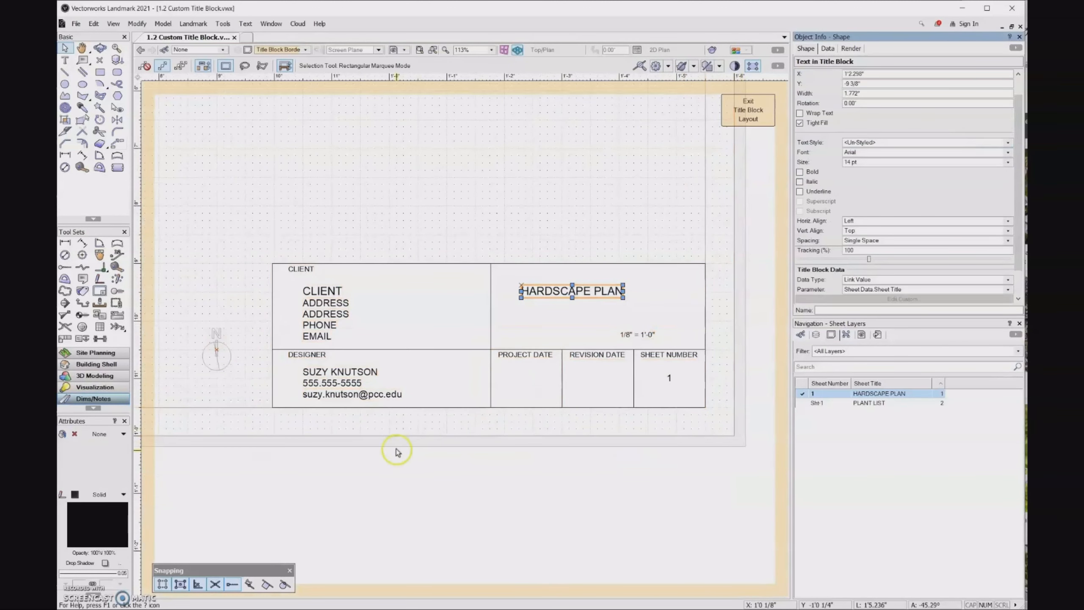
{"action": "left_click", "coordinate": [319, 314]}
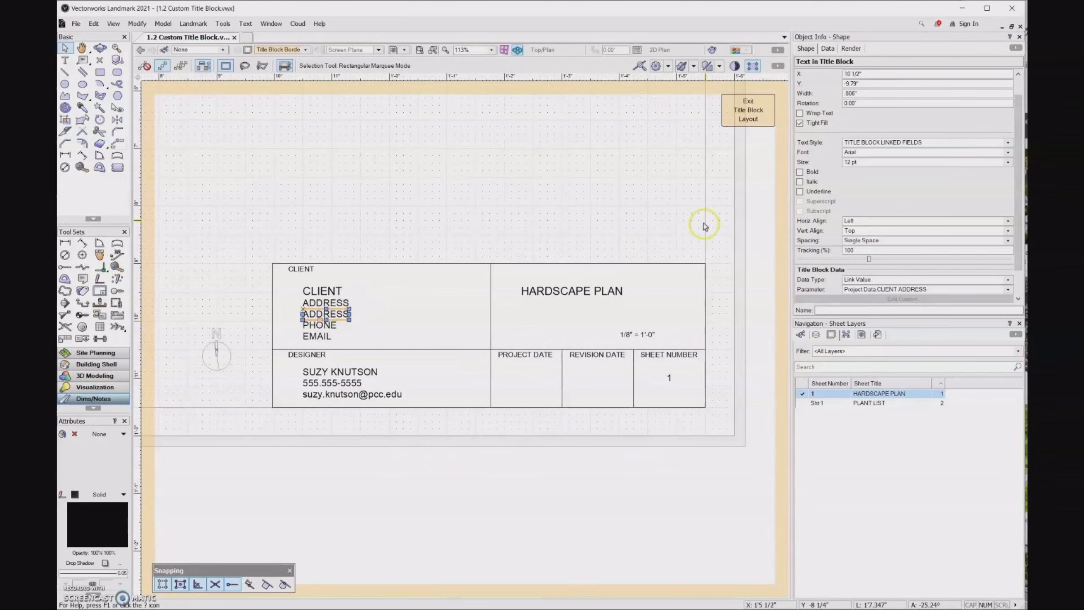
{"action": "left_click_drag", "start_coordinate": [1023, 164], "coordinate": [1017, 204]}
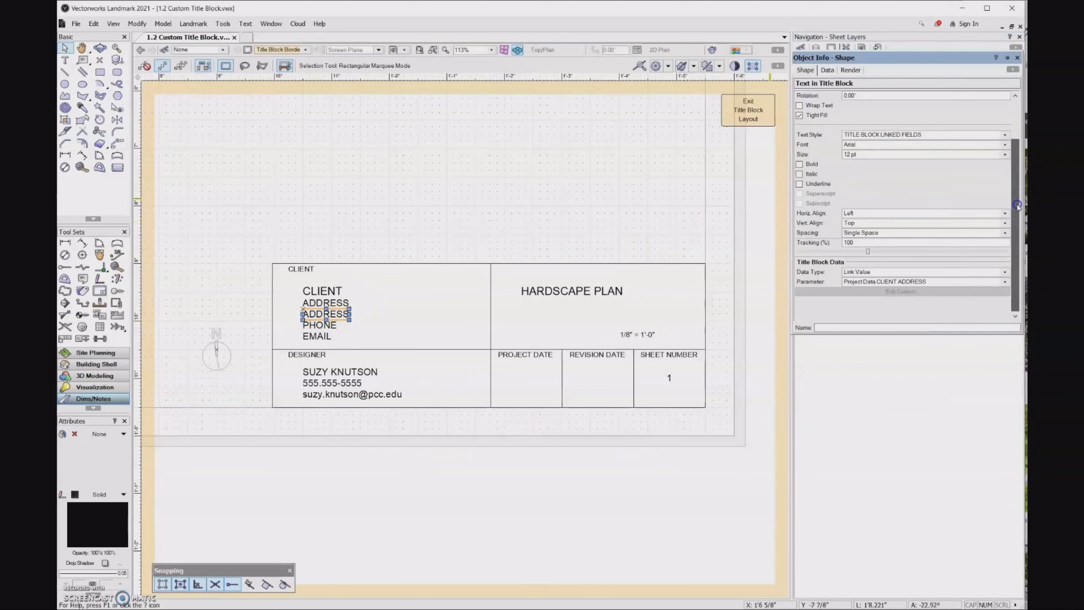
{"action": "left_click", "coordinate": [1005, 282]}
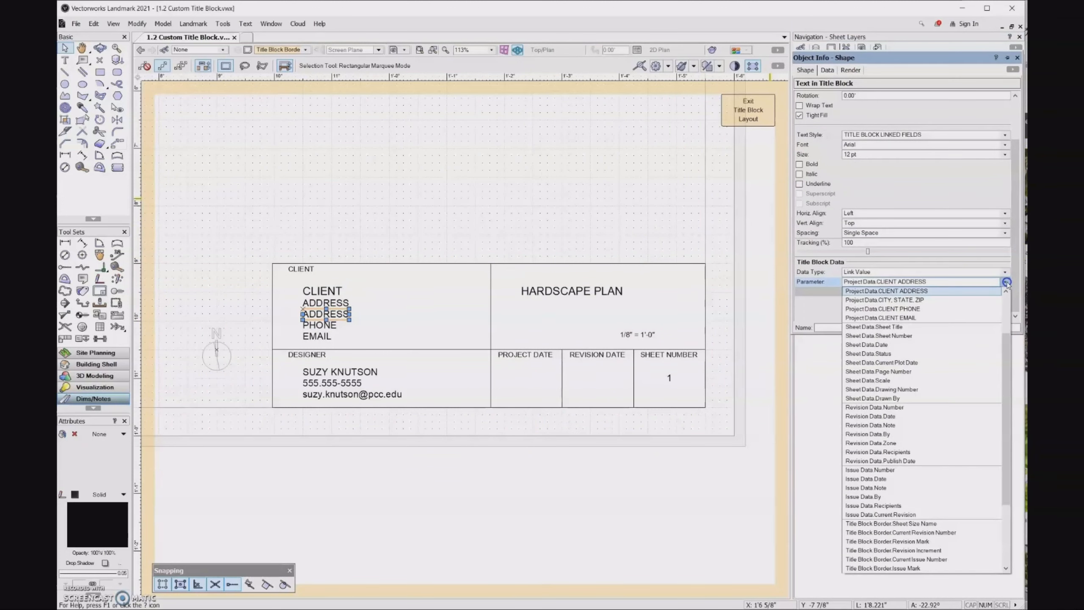
{"action": "left_click", "coordinate": [955, 301]}
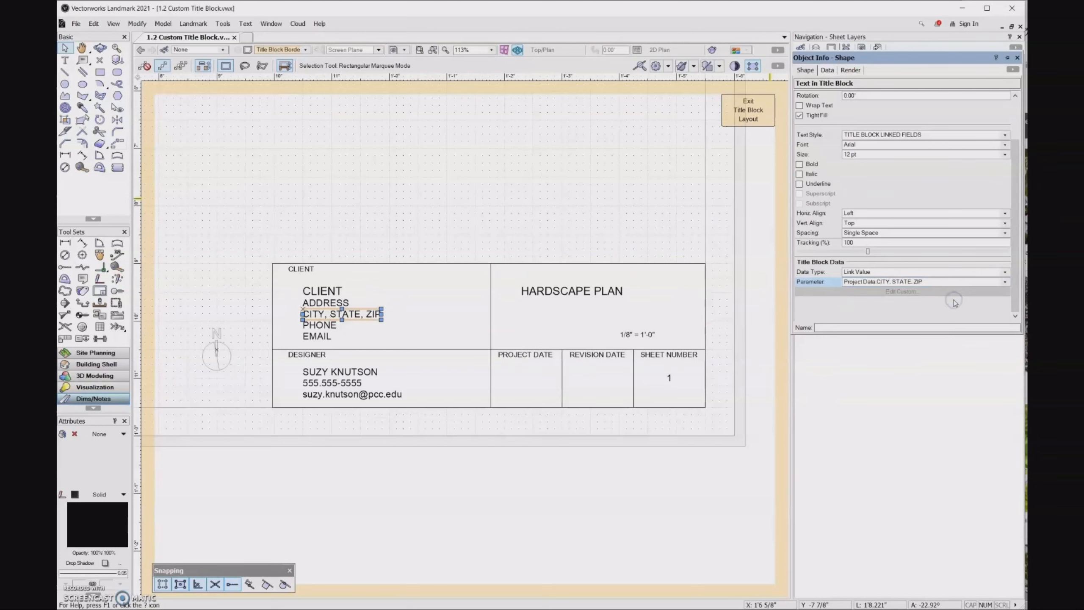
{"action": "left_click", "coordinate": [816, 21]}
{"action": "left_click", "coordinate": [749, 106]}
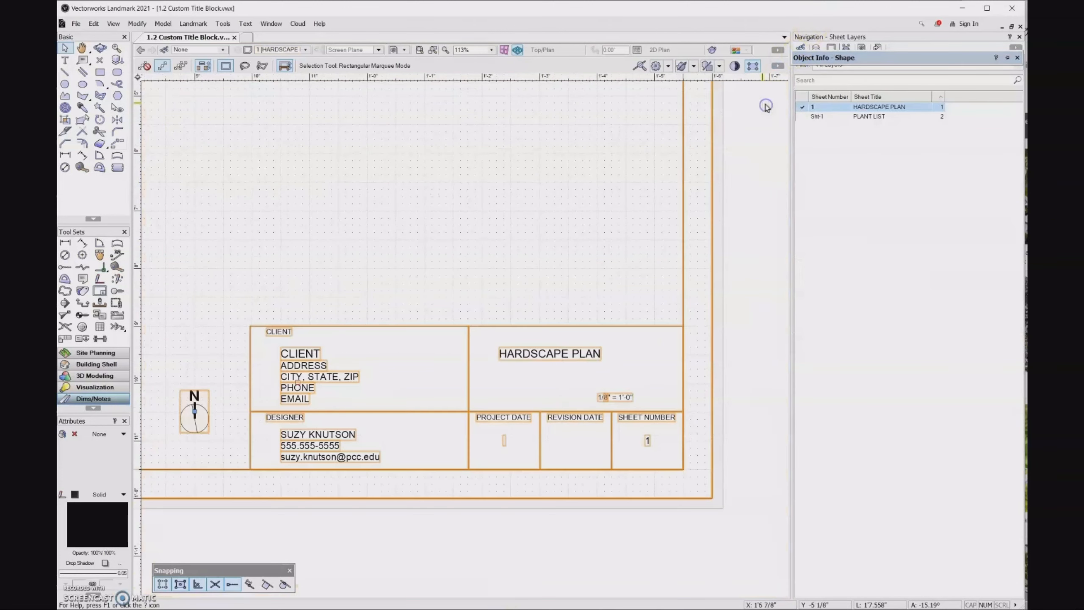
{"action": "scroll", "coordinate": [758, 376], "scroll_direction": "down", "scroll_amount": 2}
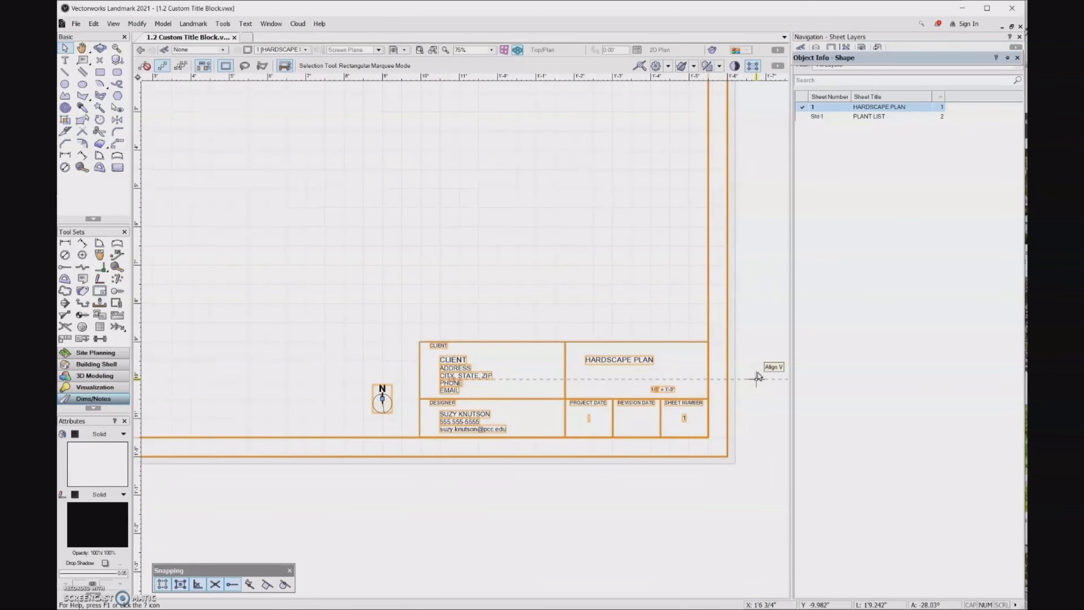
{"action": "scroll", "coordinate": [759, 375], "scroll_direction": "down", "scroll_amount": 3}
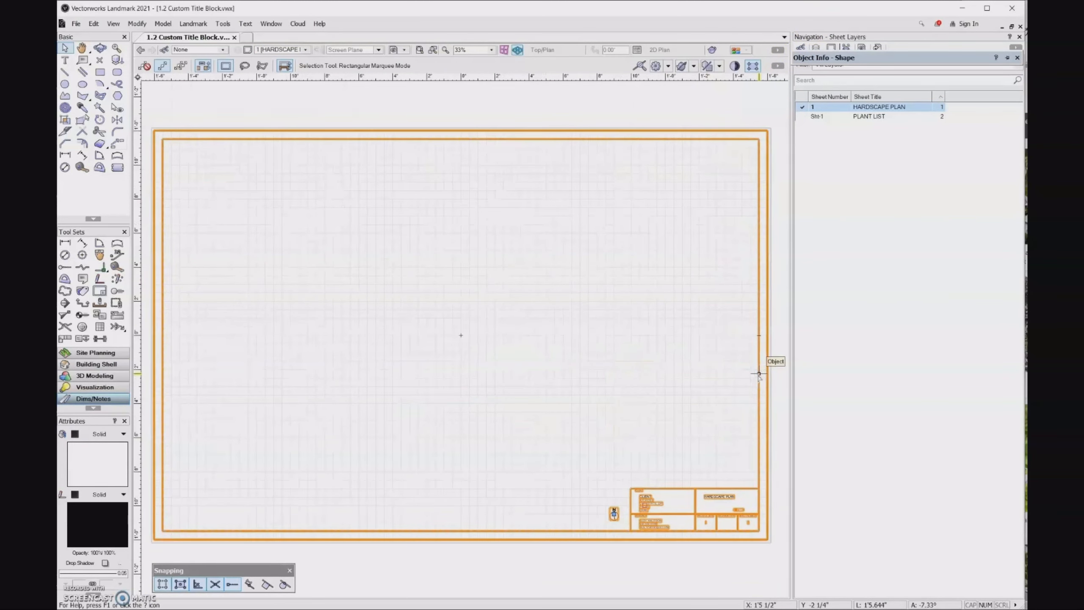